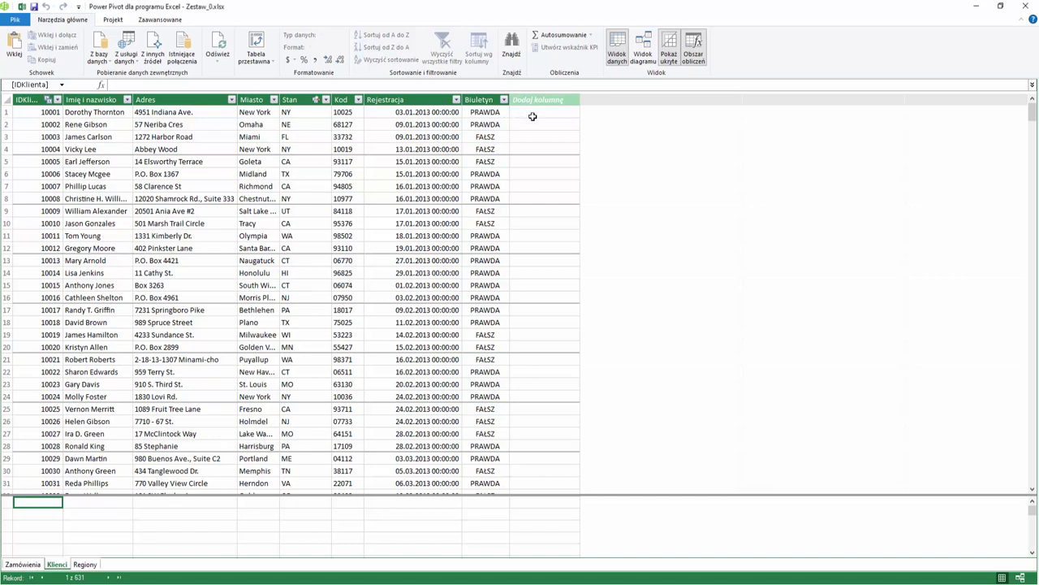
Step: Start a new Klienci calculated column with =CONCATENATE( chosen from the autocomplete list
left_click(533, 116)
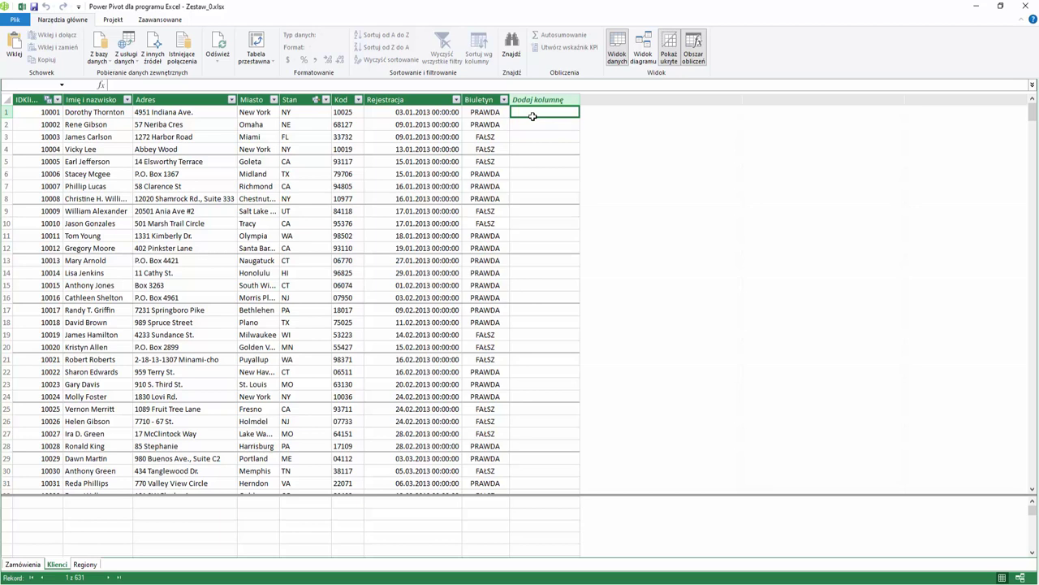
type("=")
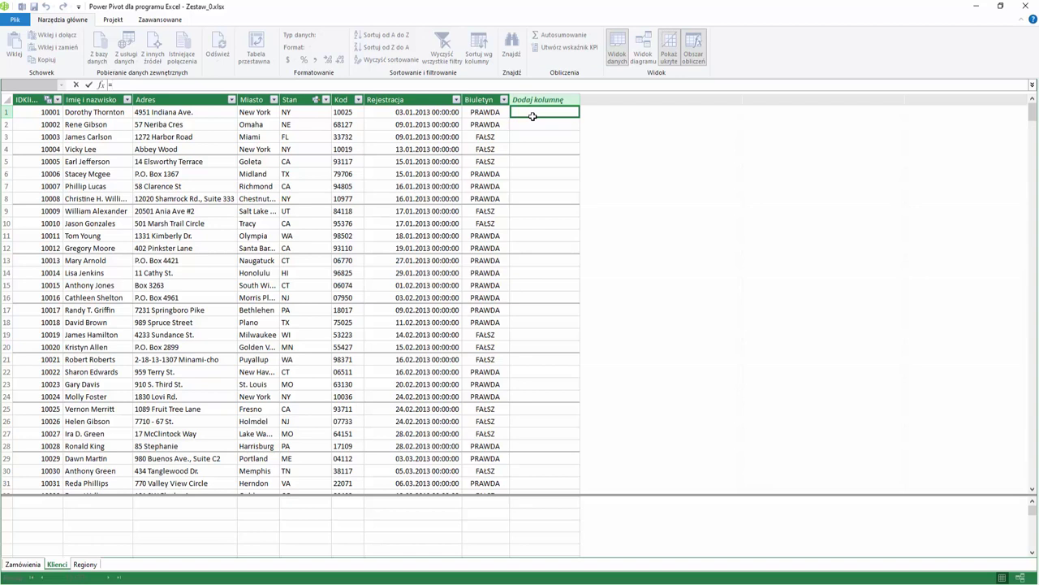
type("con")
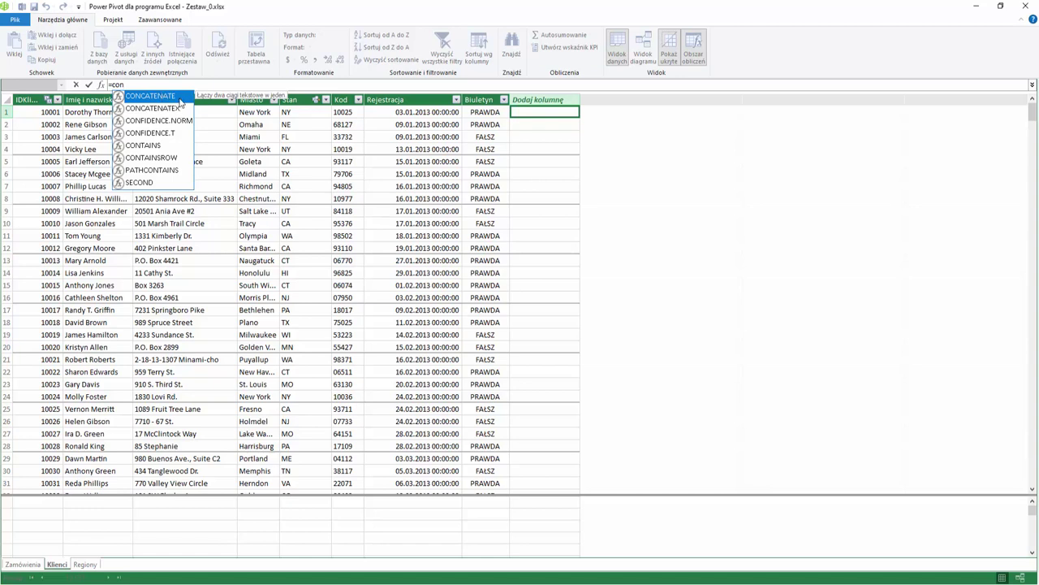
left_click(179, 112)
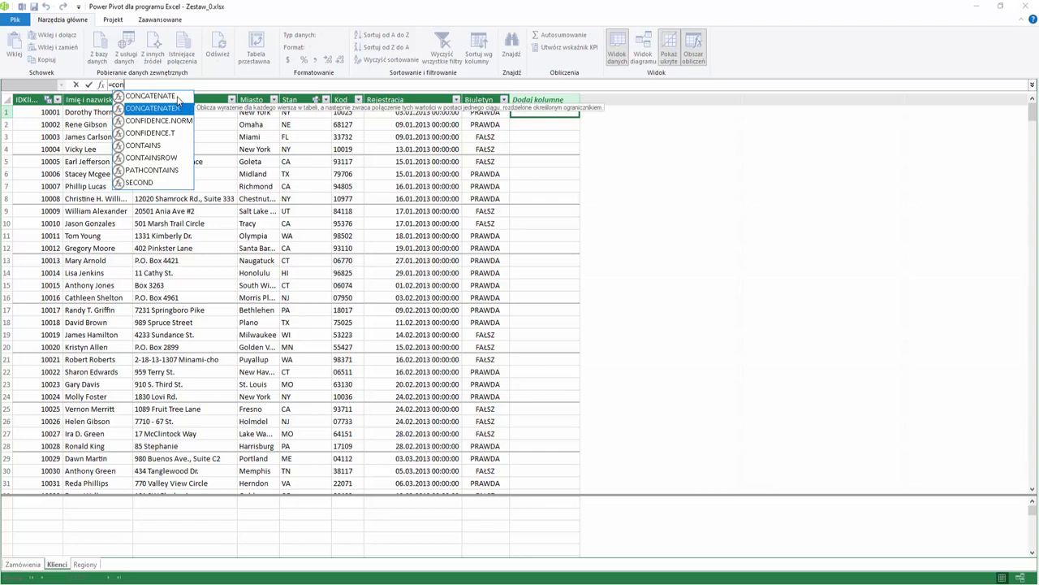
left_click(178, 96)
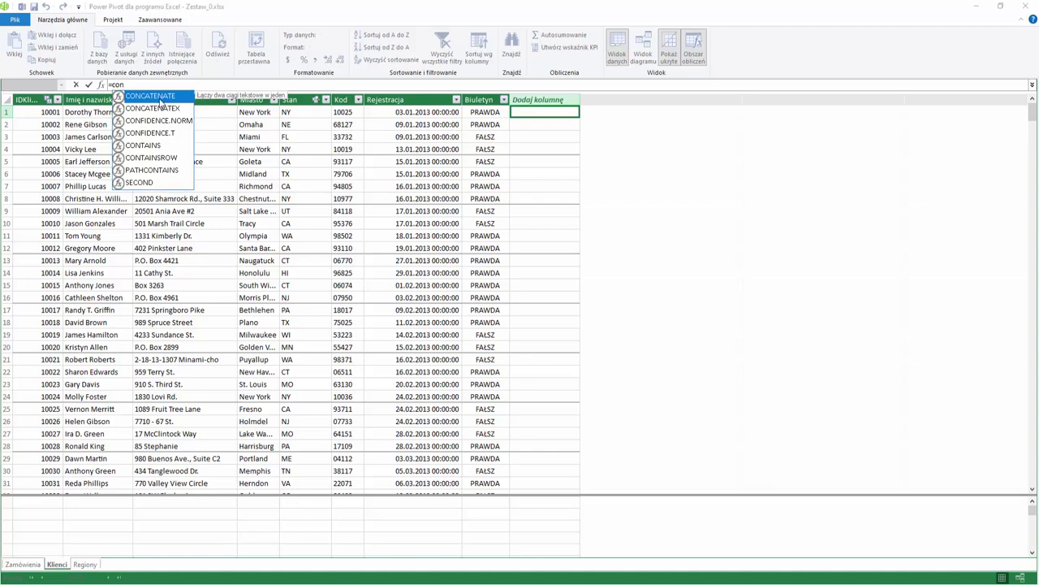
double_click(161, 100)
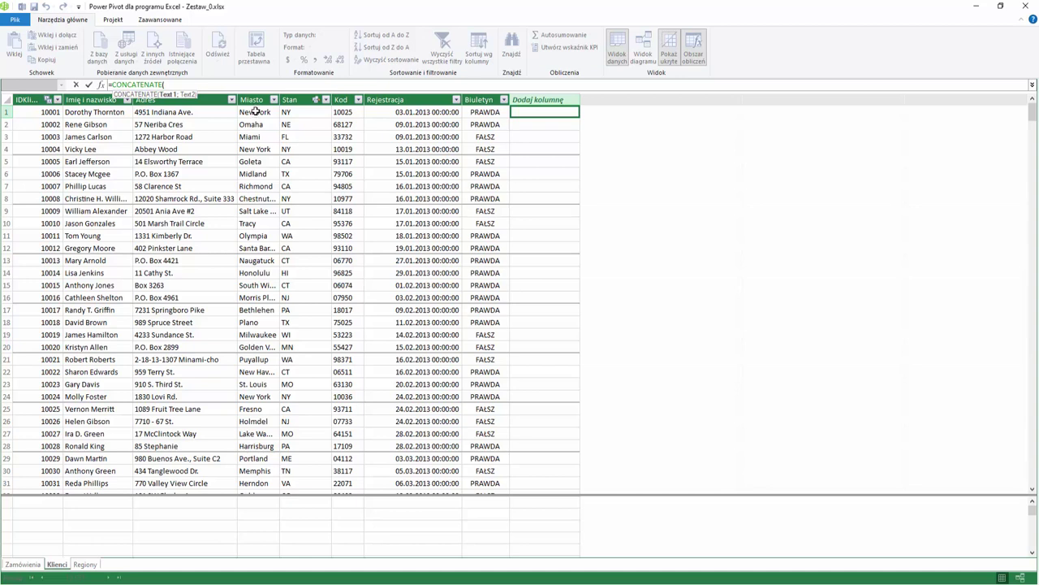
Step: Complete the formula as =CONCATENATE(Klienci[Miasto];Klienci[Kod])
left_click(248, 112)
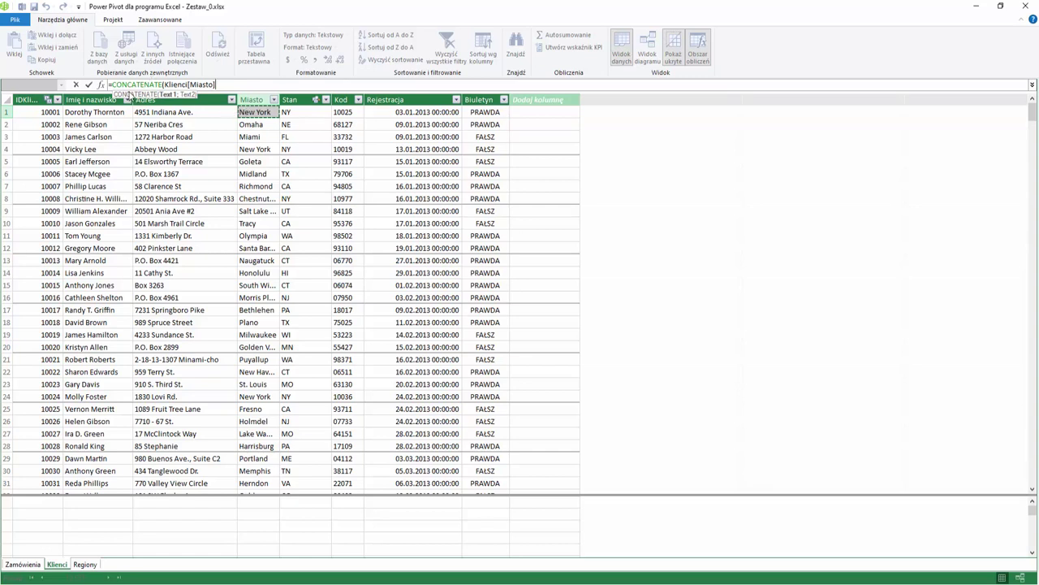
type(")")
key("BackSpace")
type(";")
left_click(346, 112)
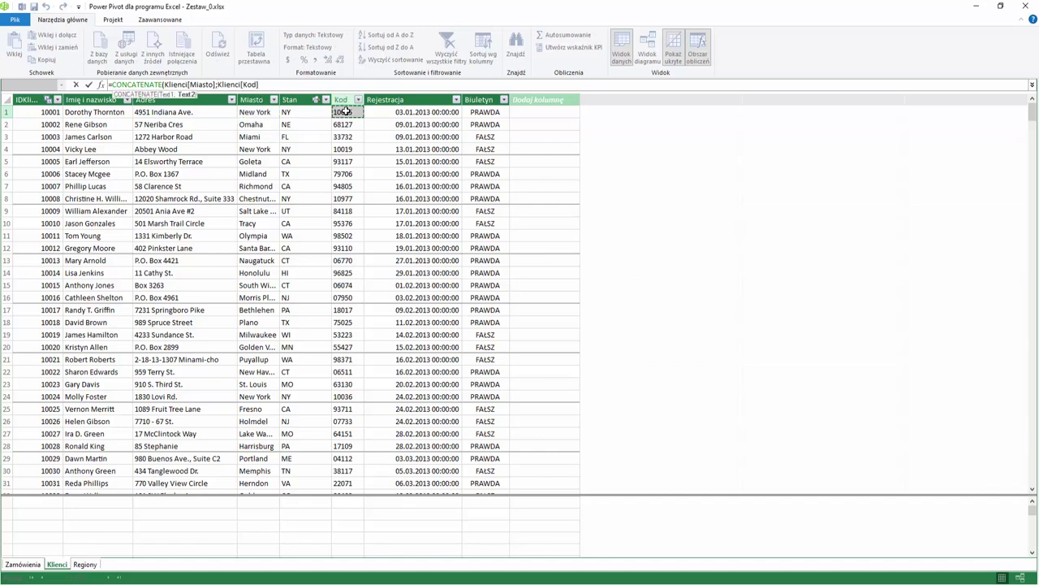
type(")")
key("Return")
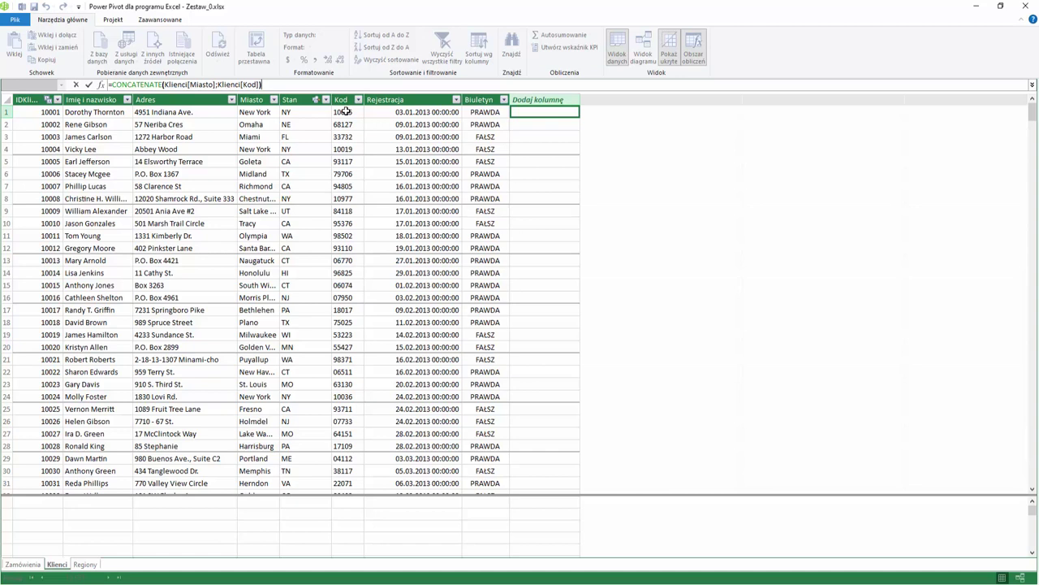
Step: Commit the CONCATENATE formula to create Kolumna obliczeniowa 1, then select the next empty column cell
key("Return")
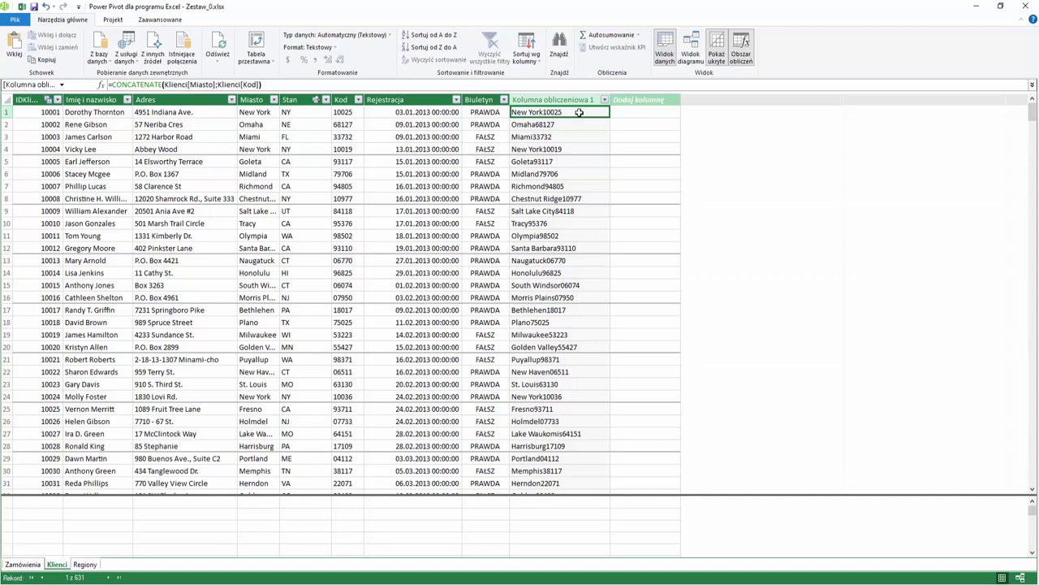
left_click(622, 116)
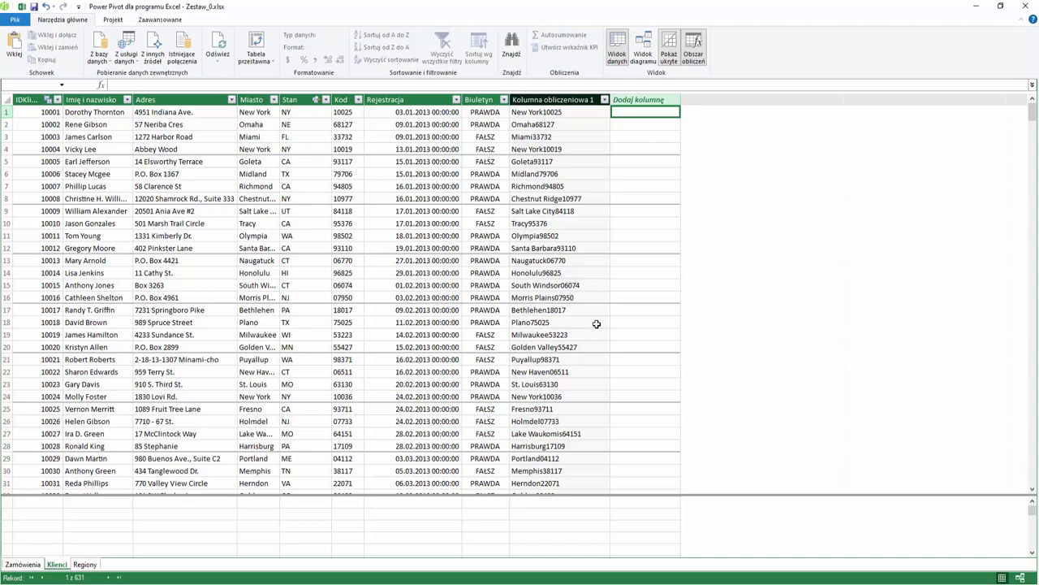
Step: Write the formula =Klienci[Miasto]&" "&Klienci[Kod], joining city and postal code with a space
type("=")
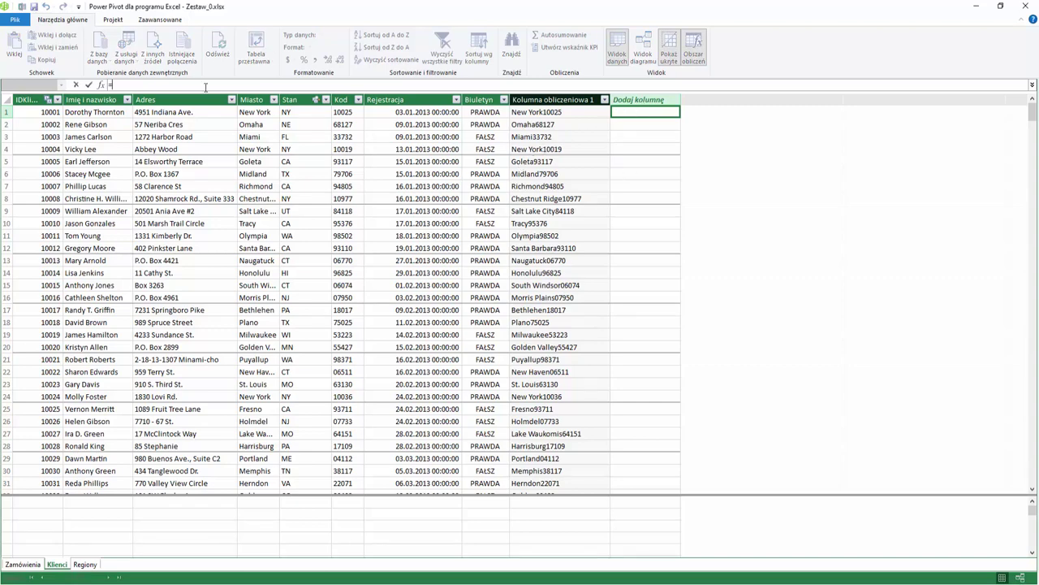
left_click(250, 113)
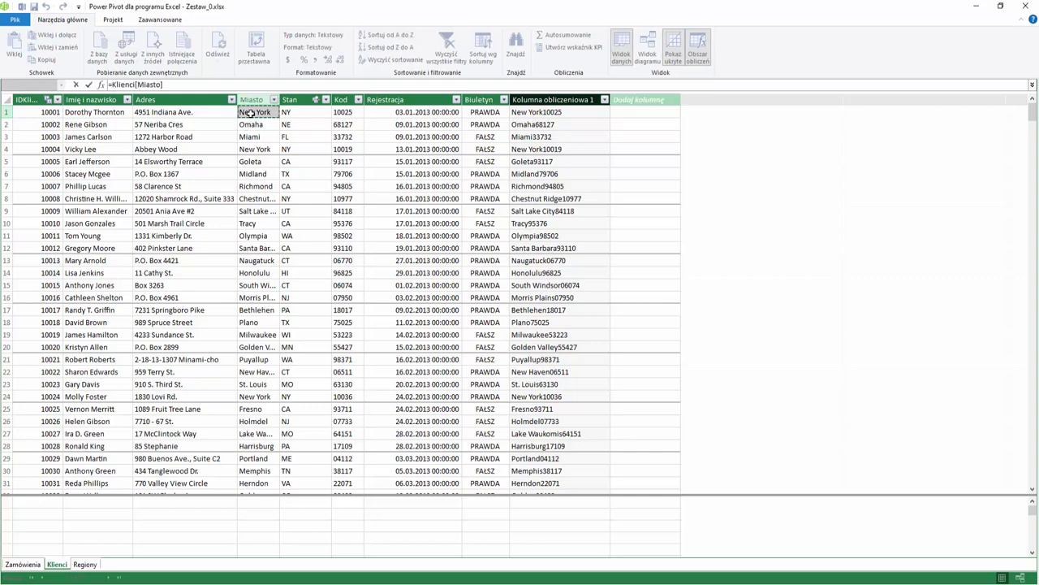
type("&")
type("\" \"")
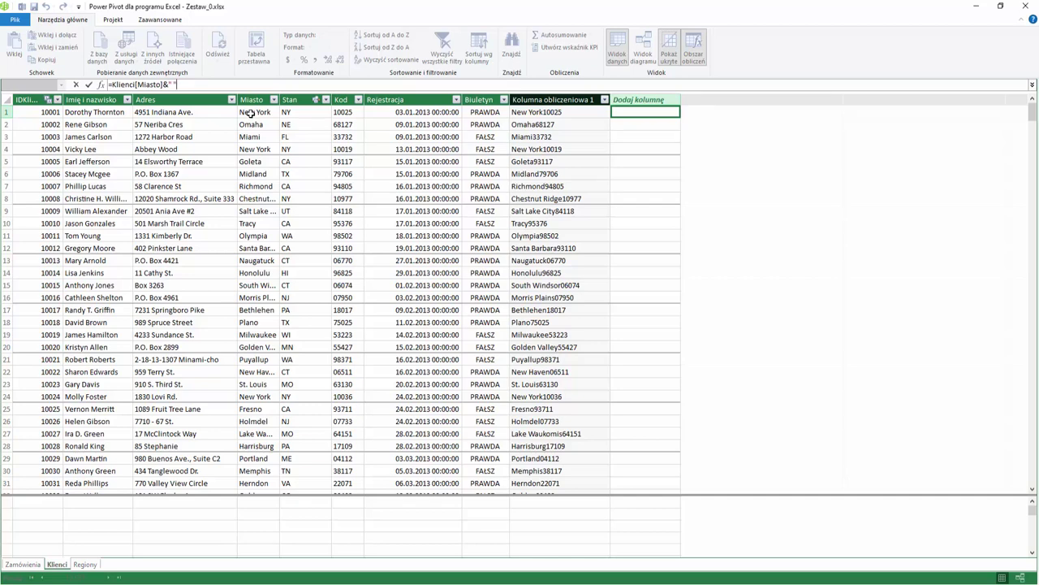
type("&")
left_click(345, 111)
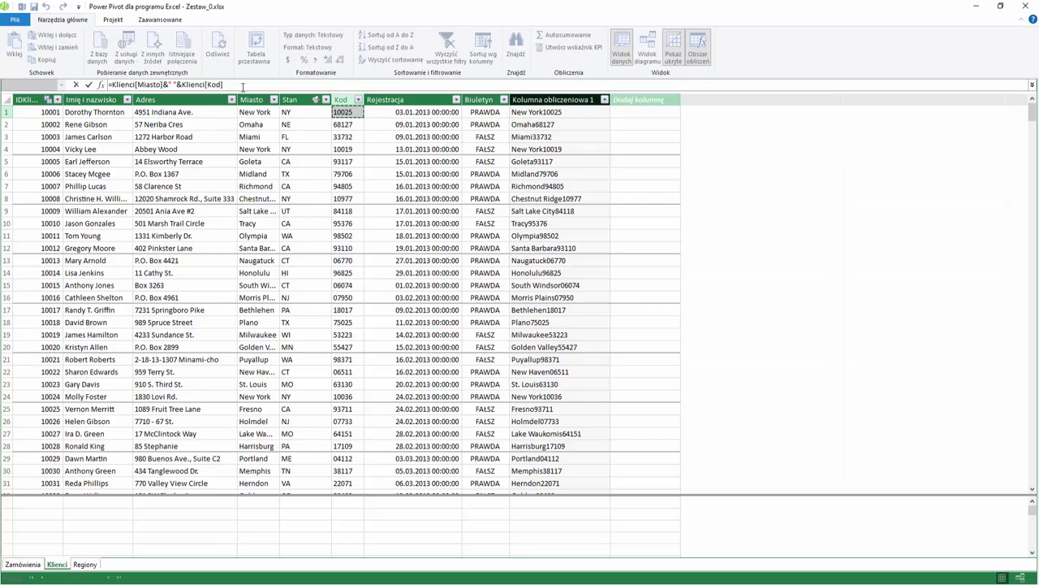
key("Return")
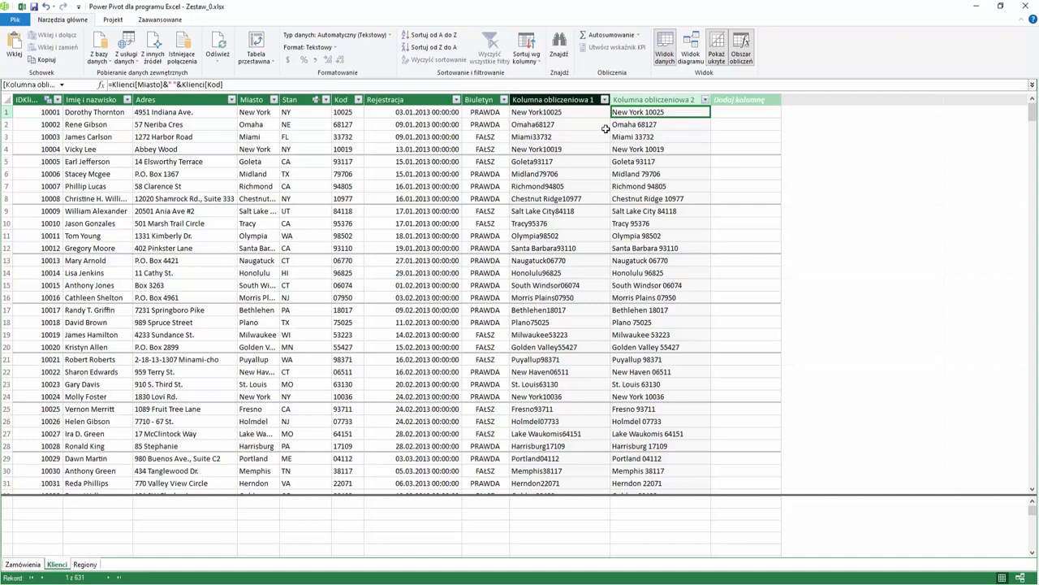
left_click(204, 113)
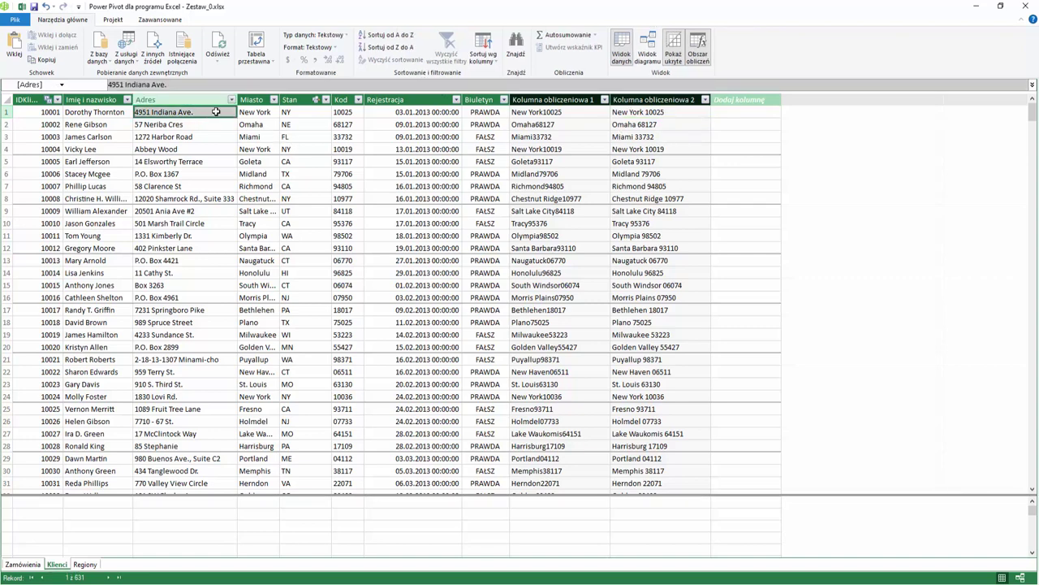
left_click(259, 114)
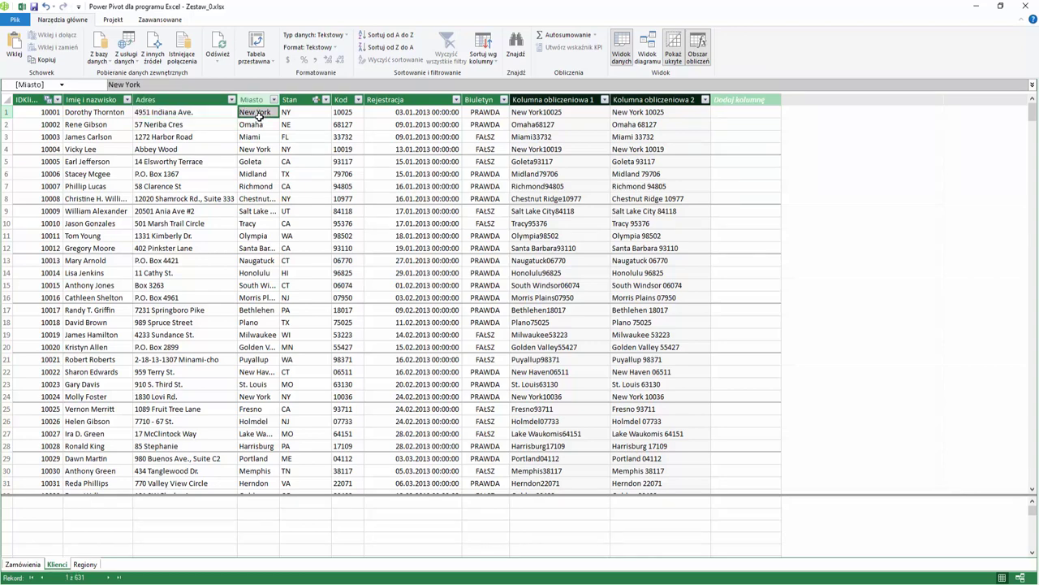
left_click(344, 113)
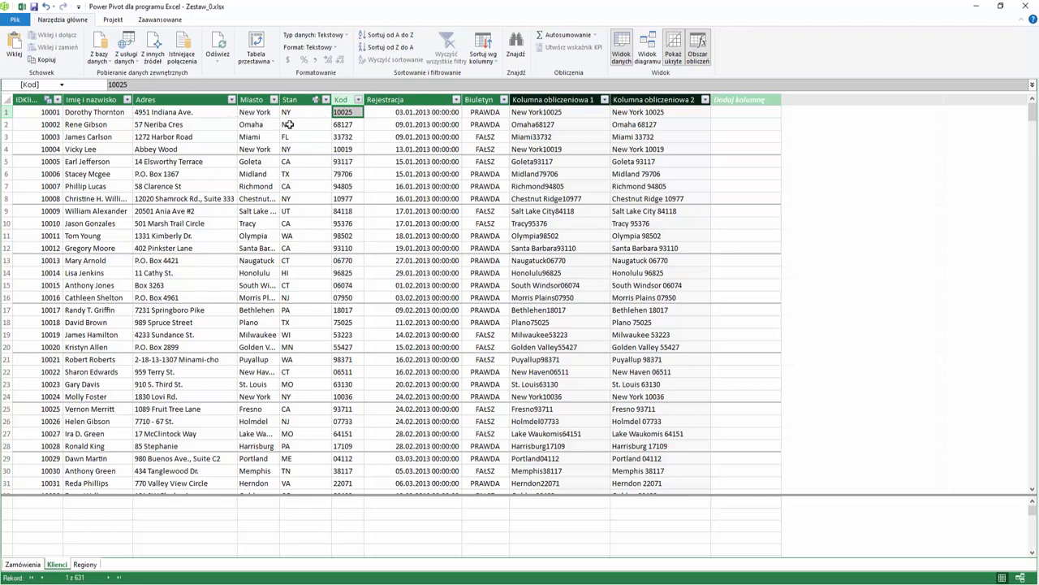
left_click(730, 115)
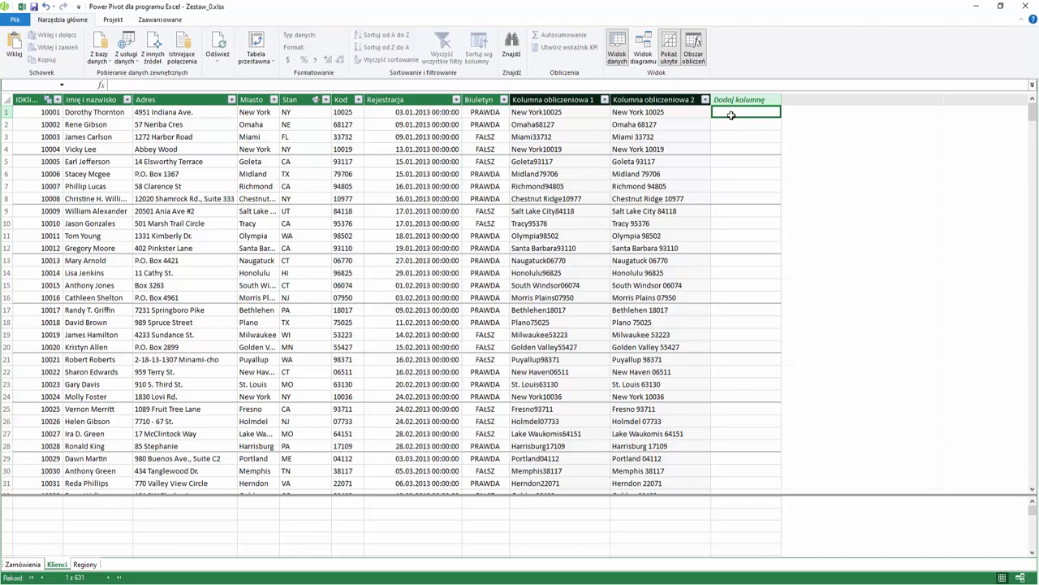
Step: Write the formula =Klienci[Adres]&", "&Klienci[Kod]&" "&Klienci[Miasto] for the new column
type("=")
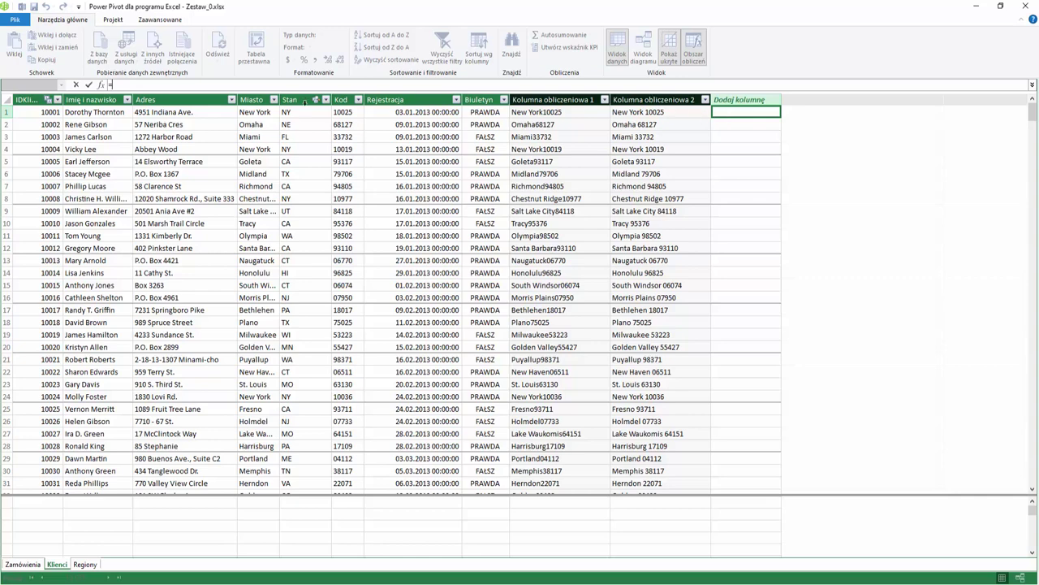
left_click(225, 112)
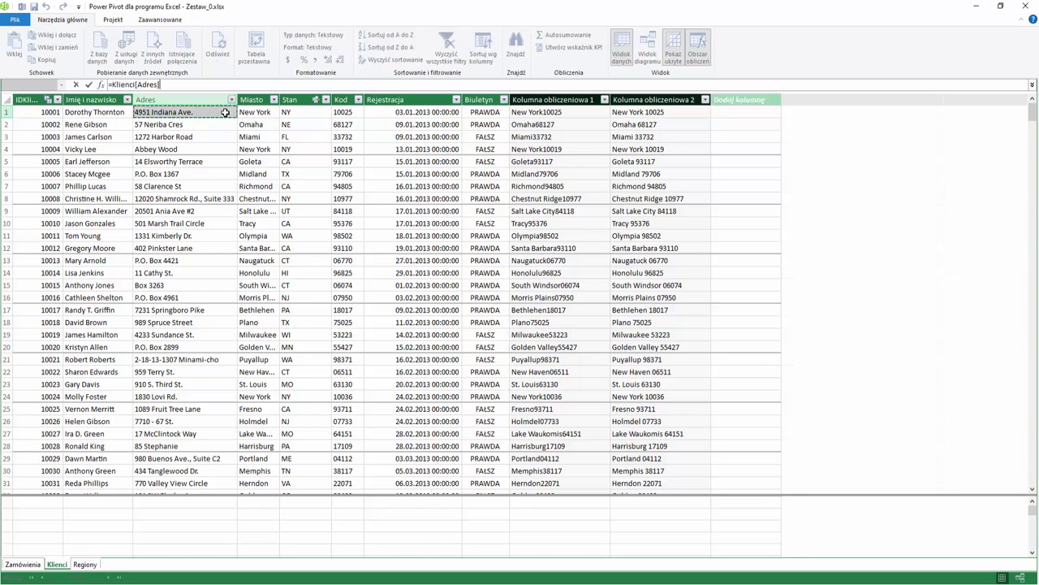
type("&")
type("\"")
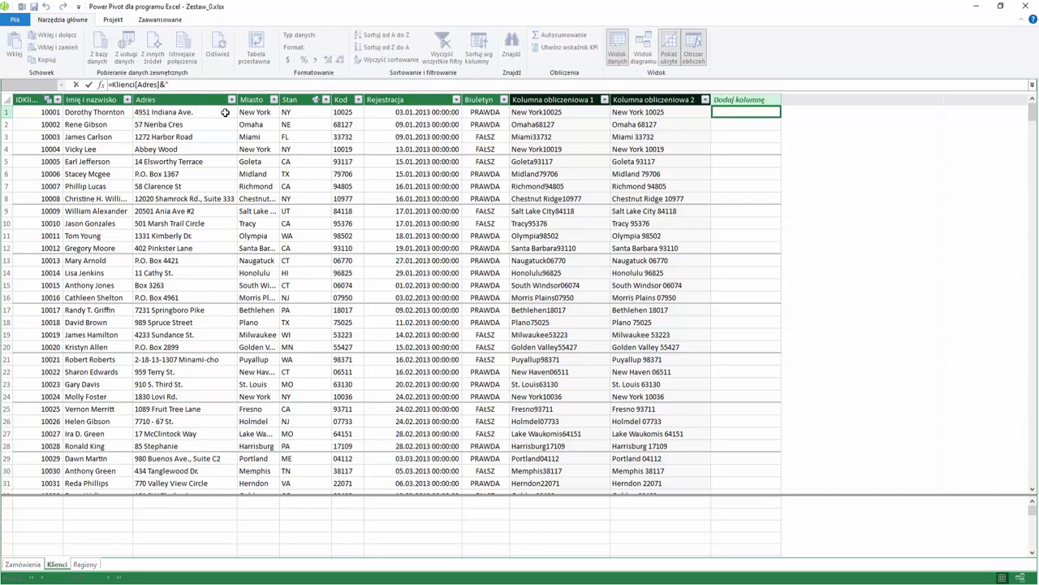
type(", ")
type("\"")
type("&")
left_click(349, 114)
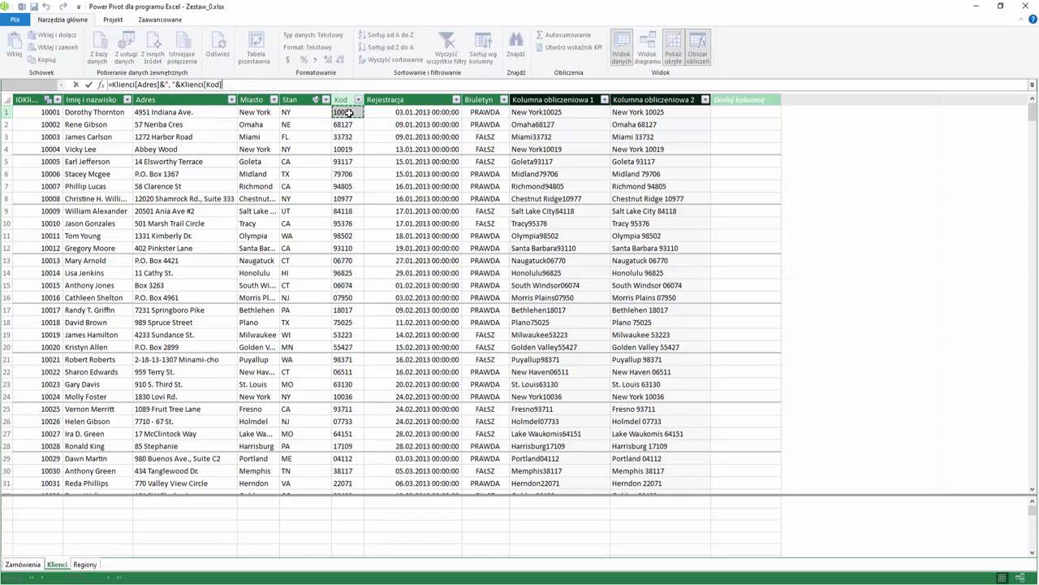
type("&")
type("\"")
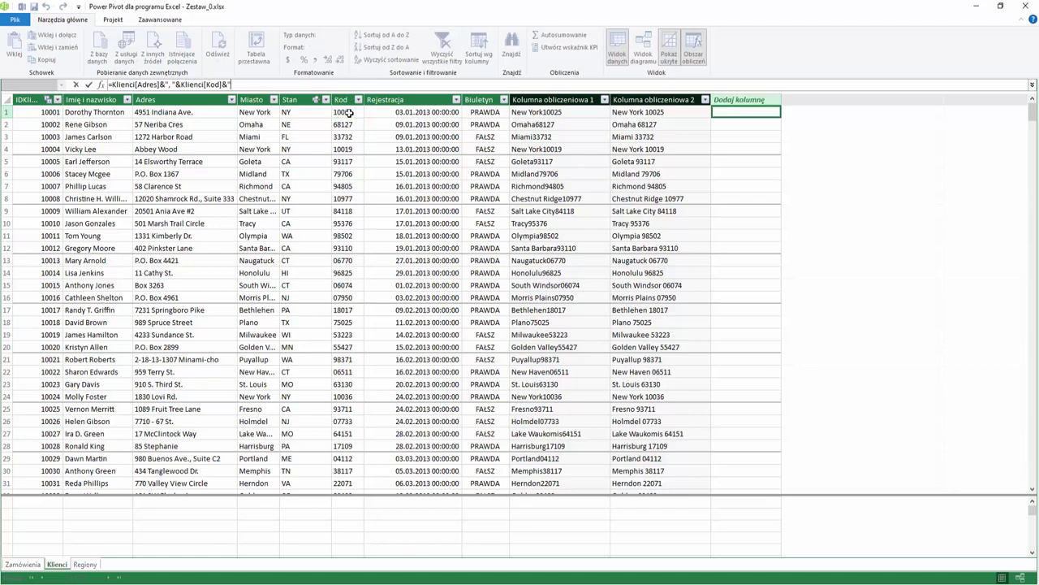
type(" \"")
type("&")
left_click(248, 114)
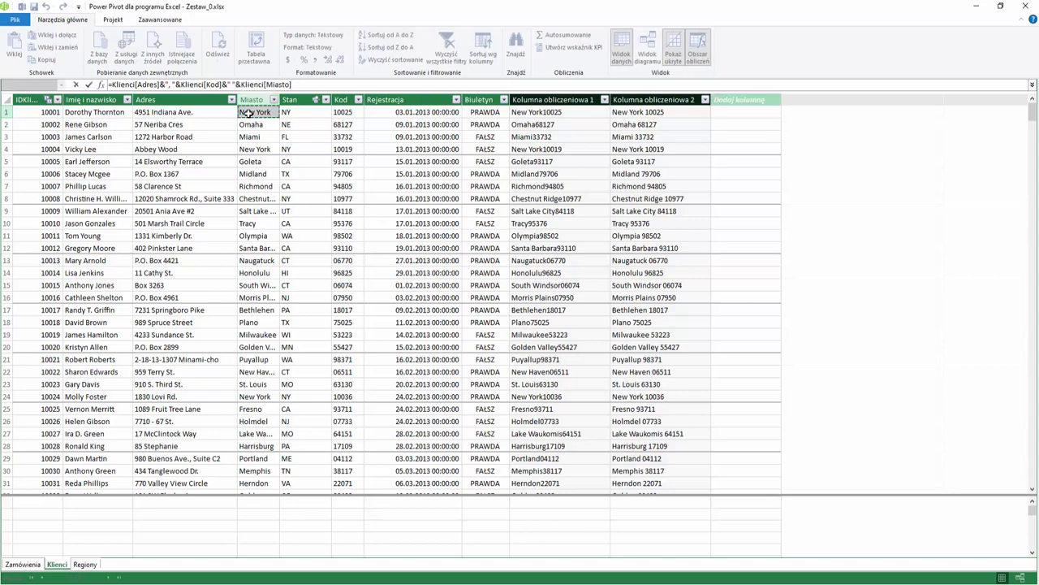
Step: Commit the address formula and rename Kolumna obliczeniowa 3 to 'Pełny adres'
key("Return")
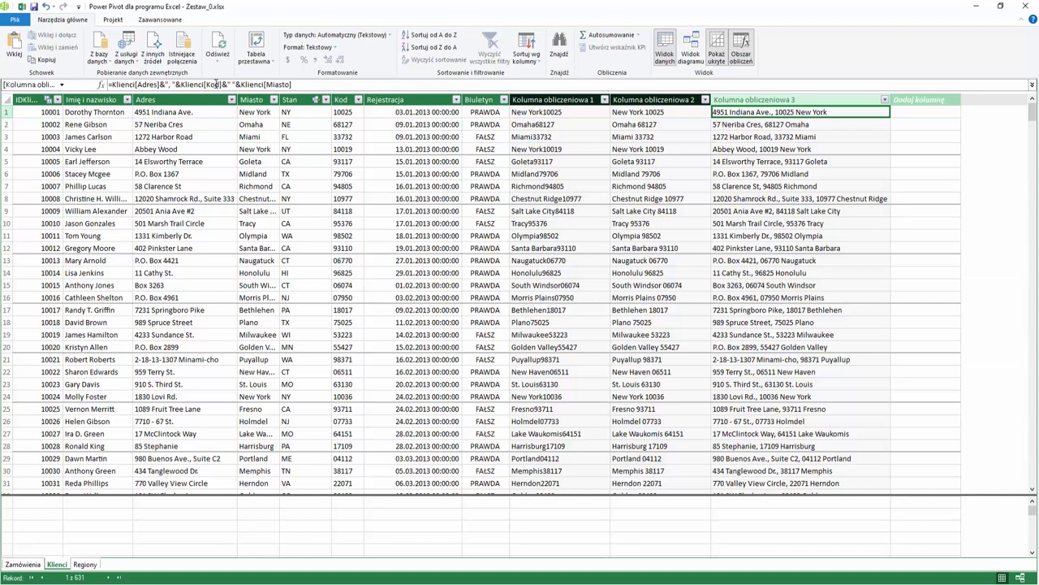
left_click(735, 99)
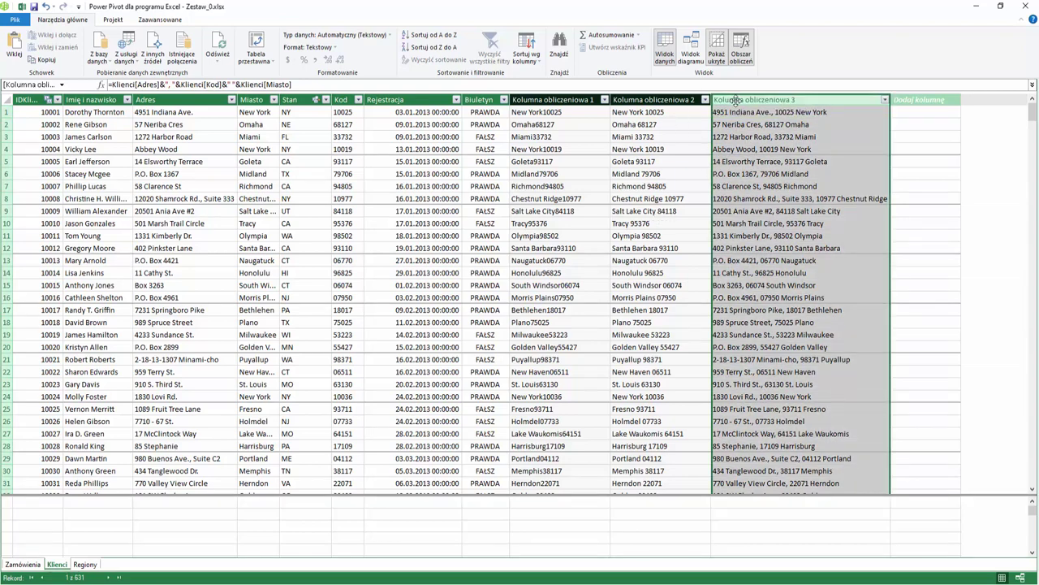
double_click(735, 99)
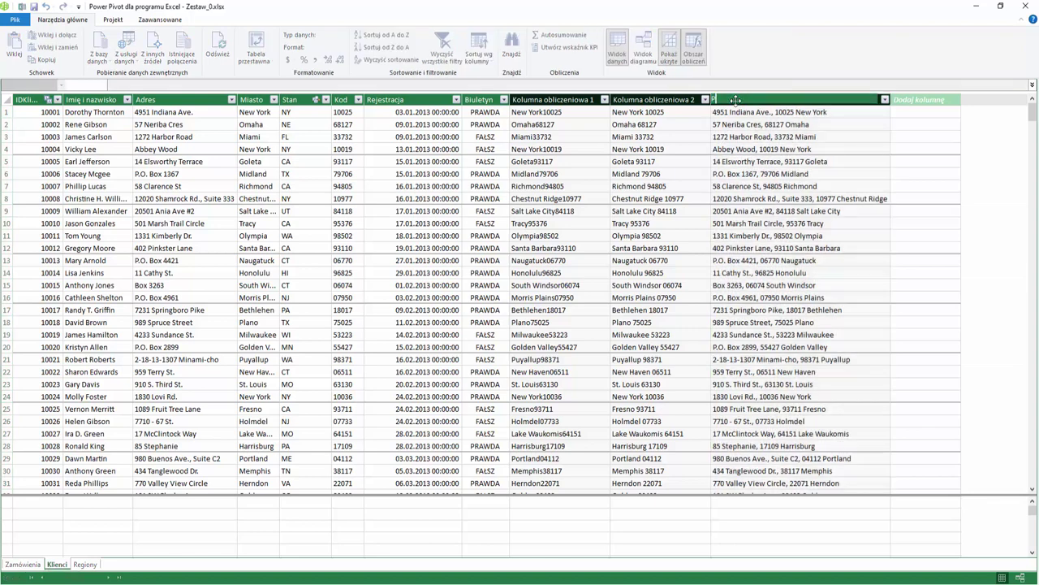
type("Pełny")
type(" adres")
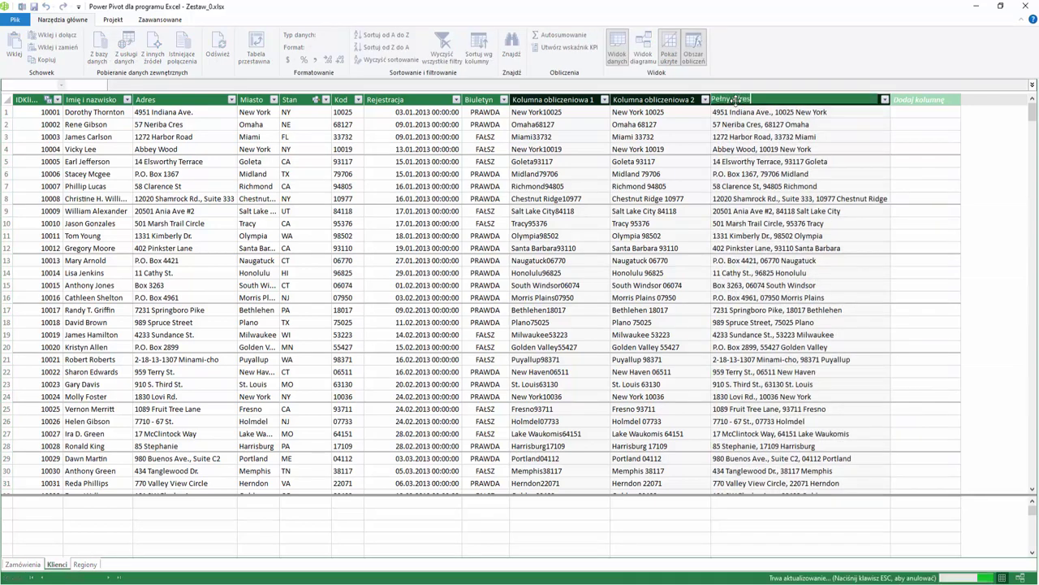
key("Return")
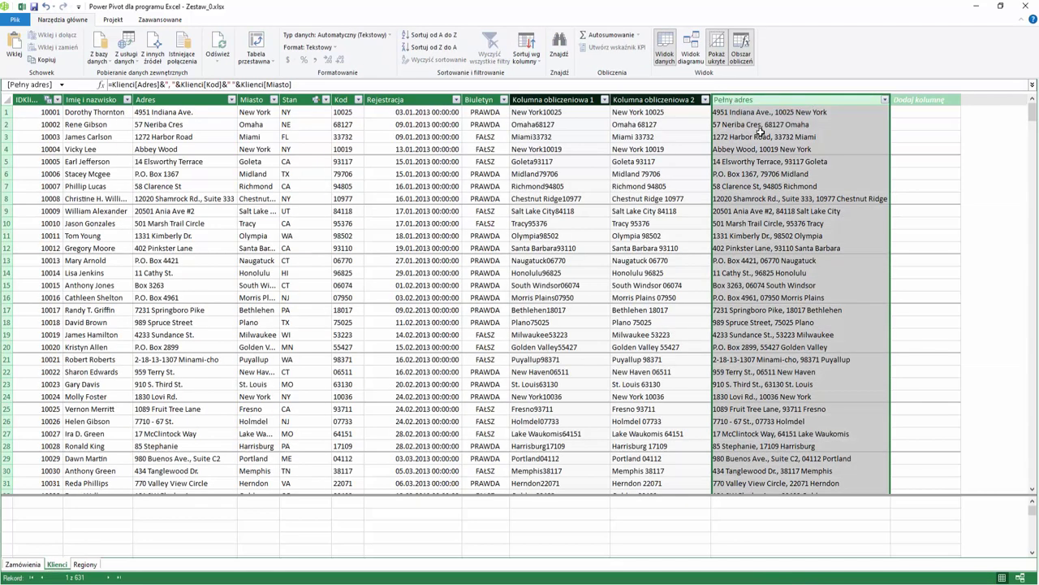
left_click(733, 156)
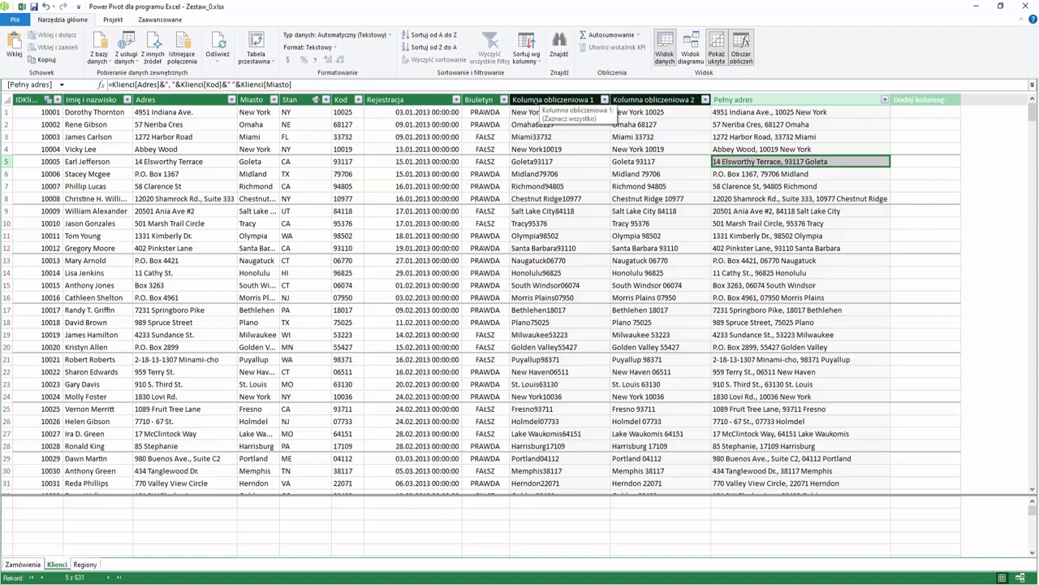
Step: Delete the Kolumna obliczeniowa 1 and 2 columns, leaving Pełny adres
right_click(537, 100)
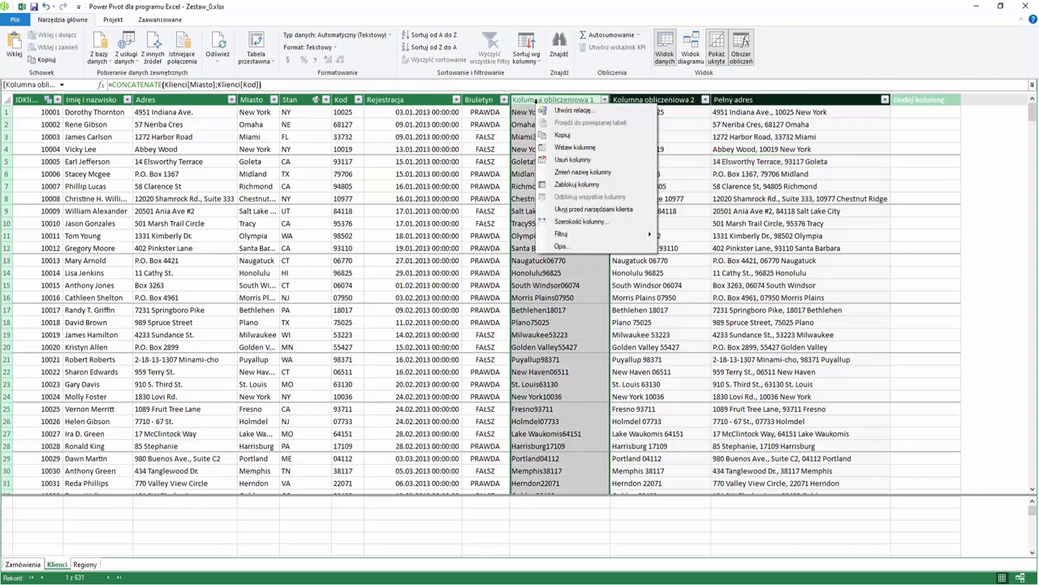
left_click(570, 160)
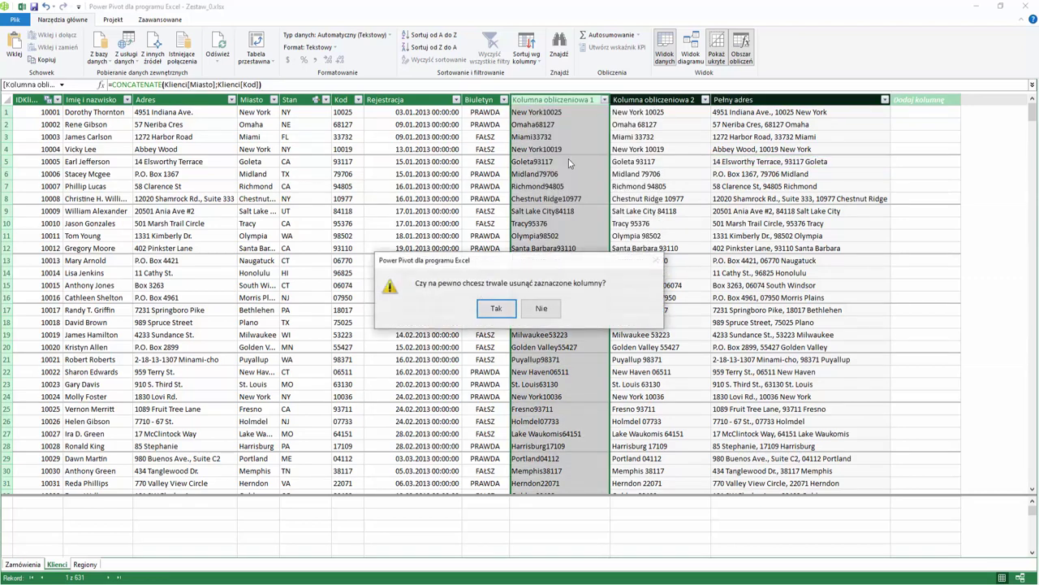
left_click(494, 311)
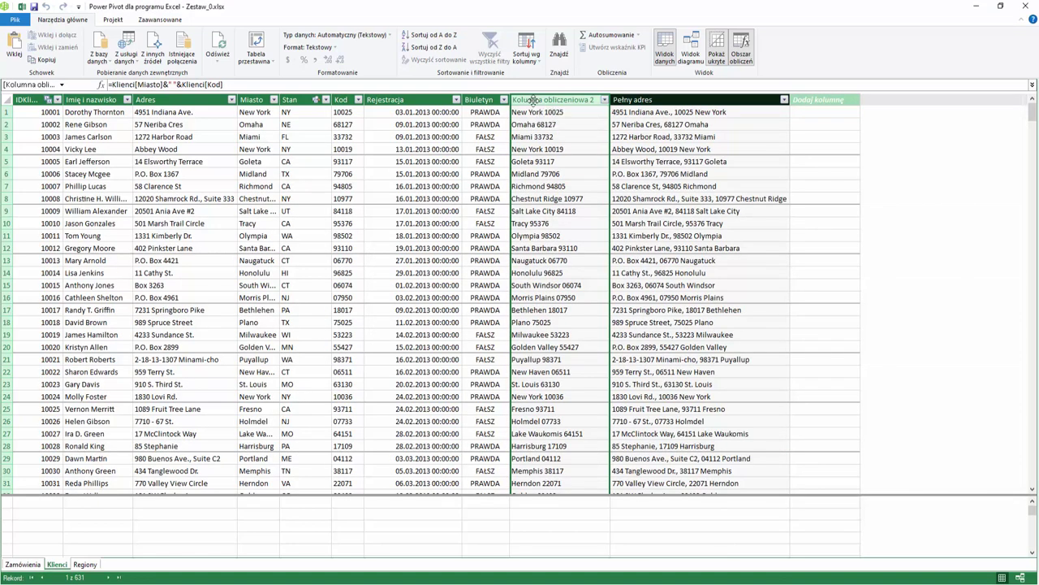
right_click(533, 100)
left_click(568, 158)
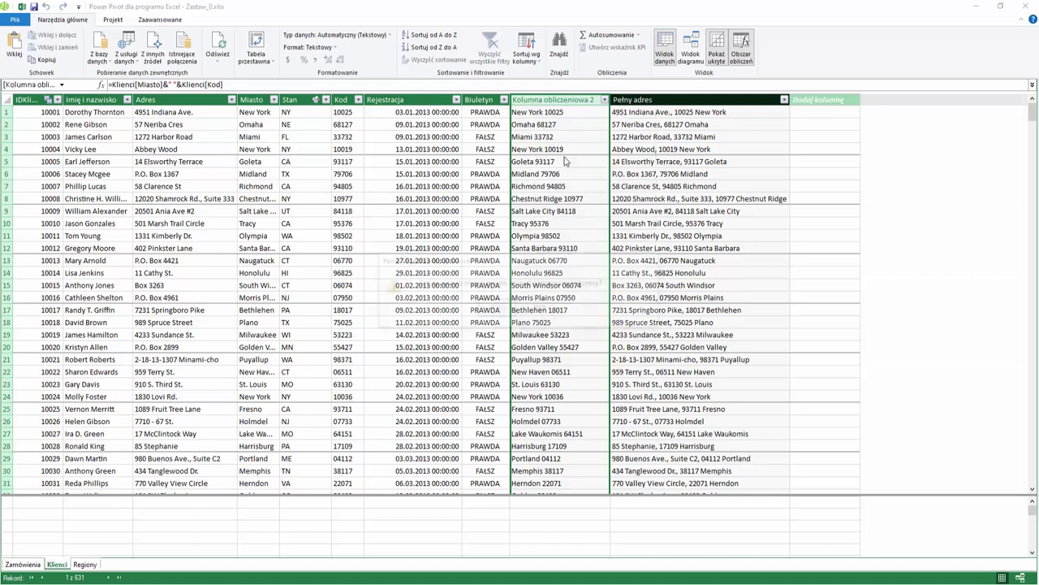
left_click(492, 312)
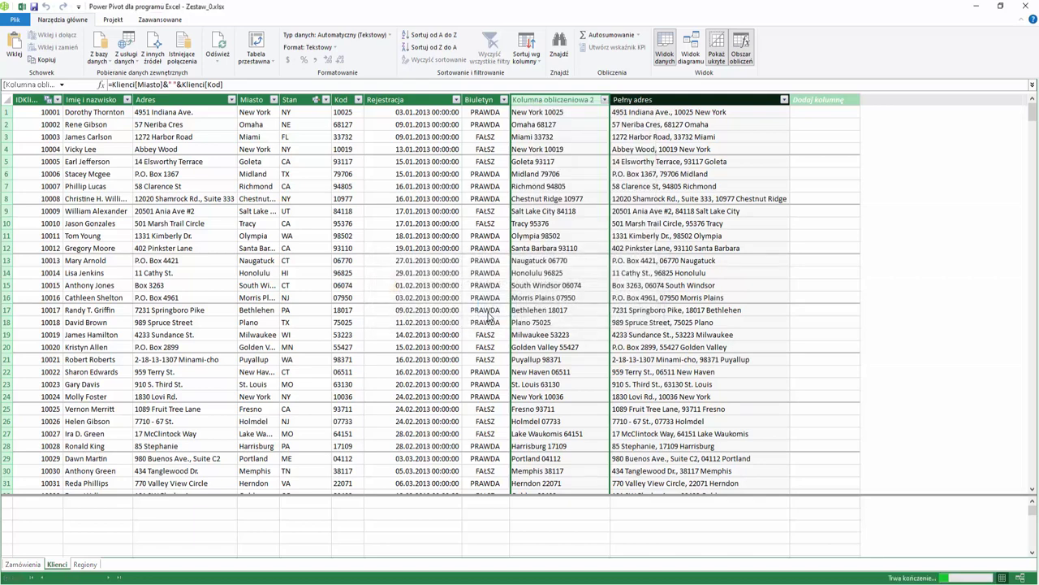
left_click(643, 182)
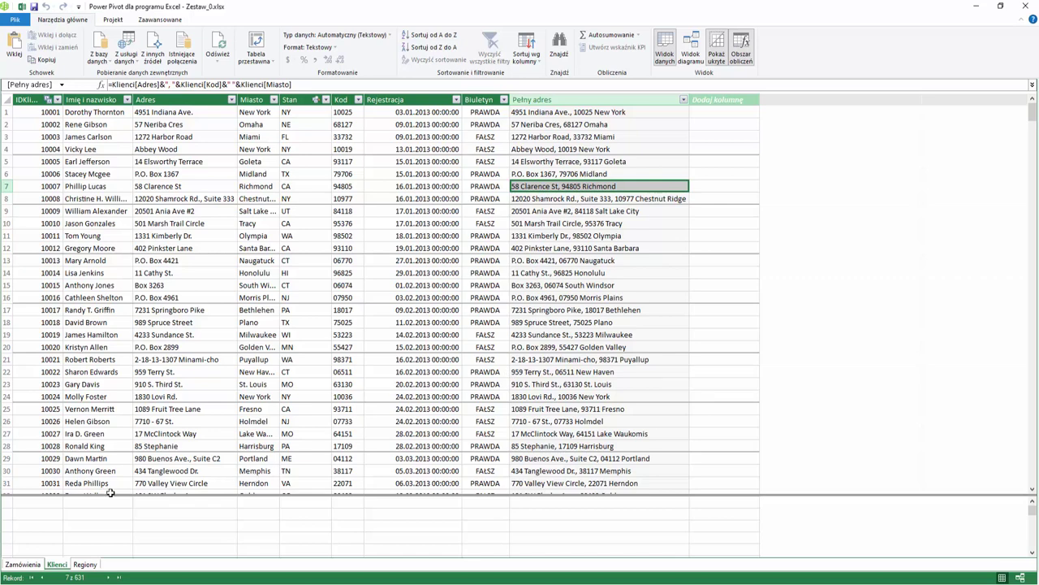
Step: Switch to the Zamówienia table using its sheet tab
left_click(22, 566)
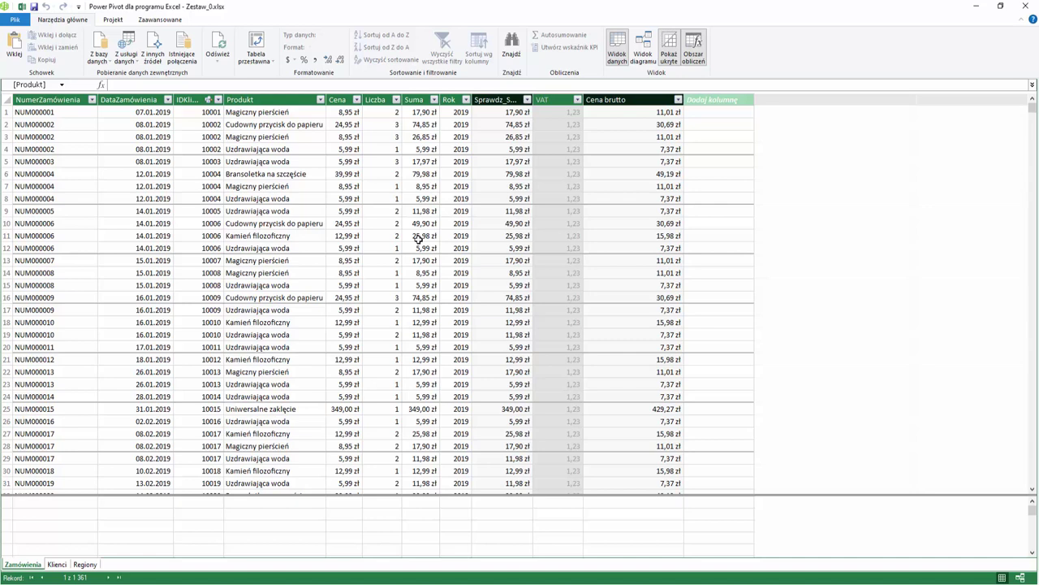
Step: Start a new Zamówienia calculated column with =EXACT( accepted from autocomplete
left_click(713, 114)
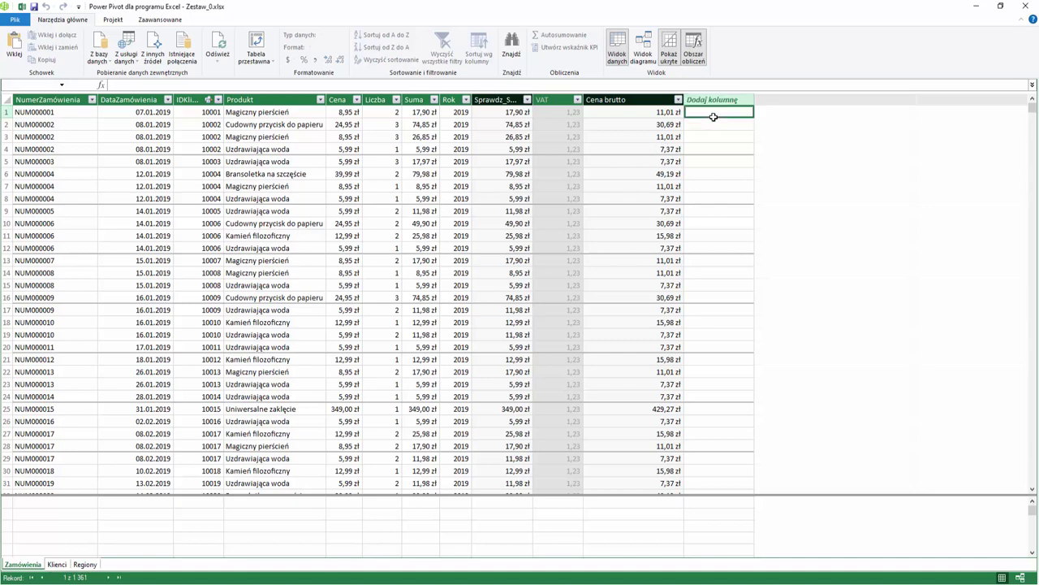
type("=")
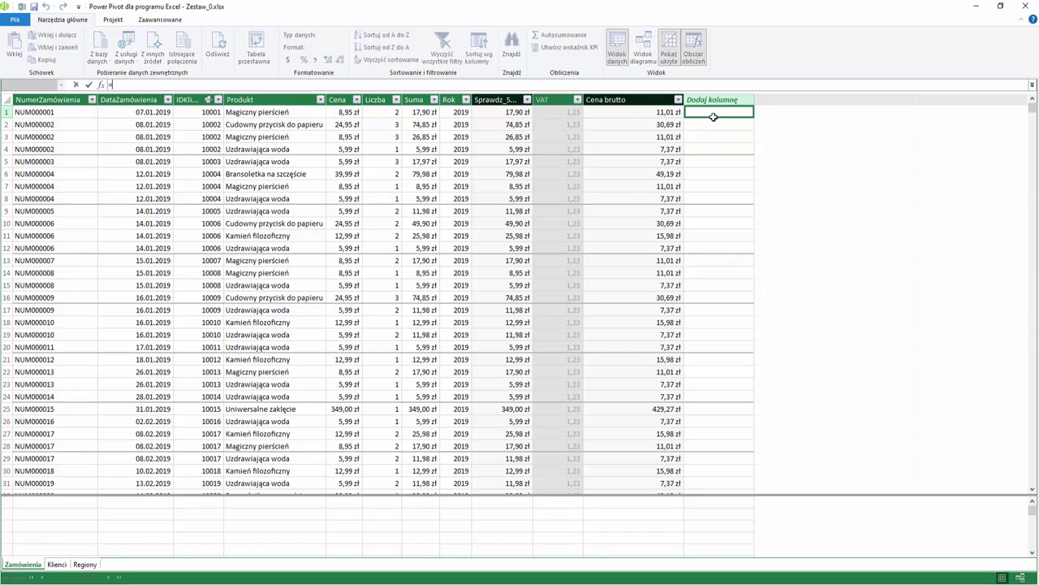
type("ex")
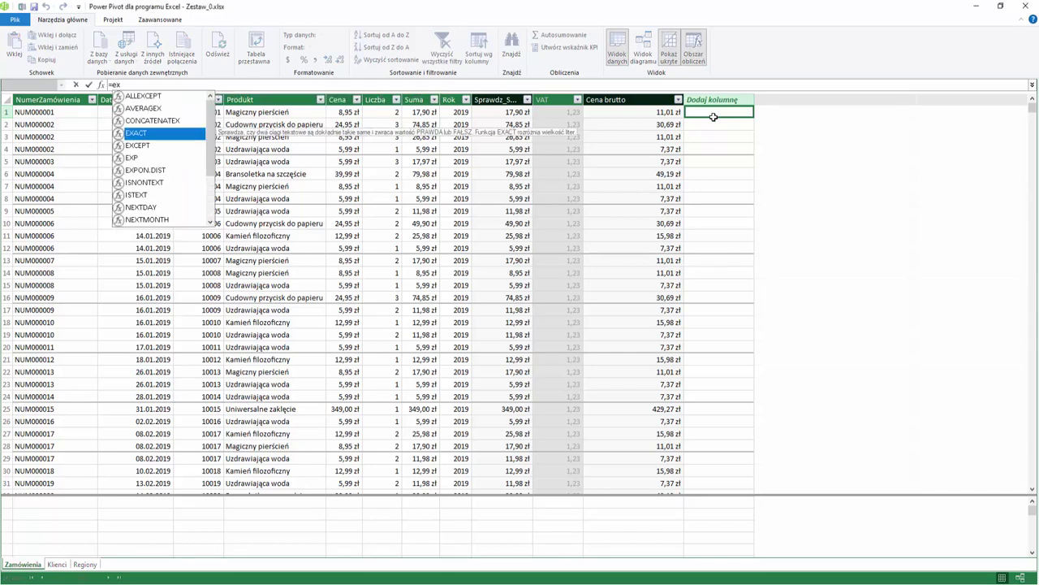
key("Tab")
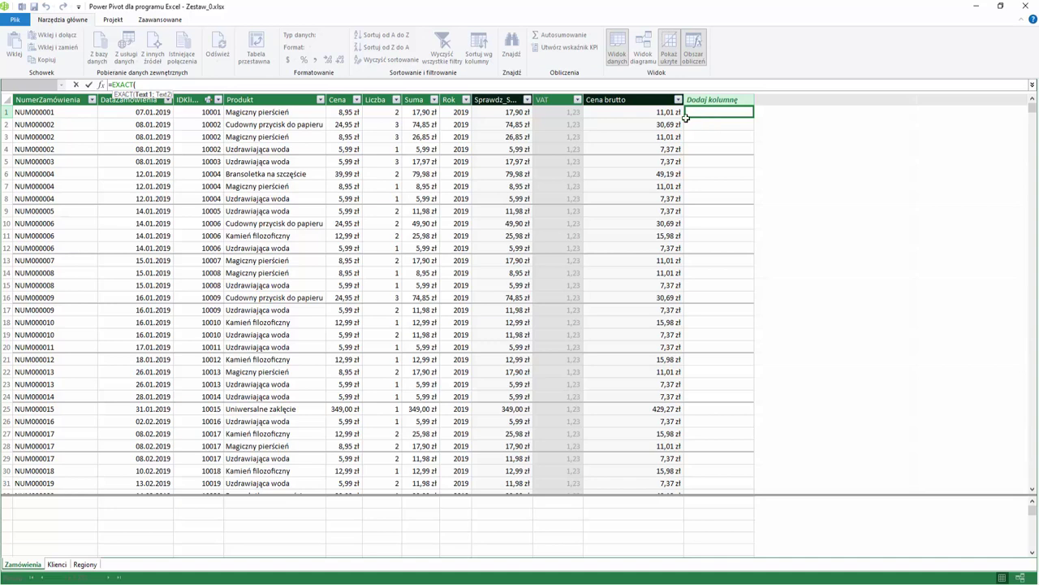
Step: Finish the formula as =EXACT('Zamówienia'[Cena];'Zamówienia'[Suma])
left_click(344, 115)
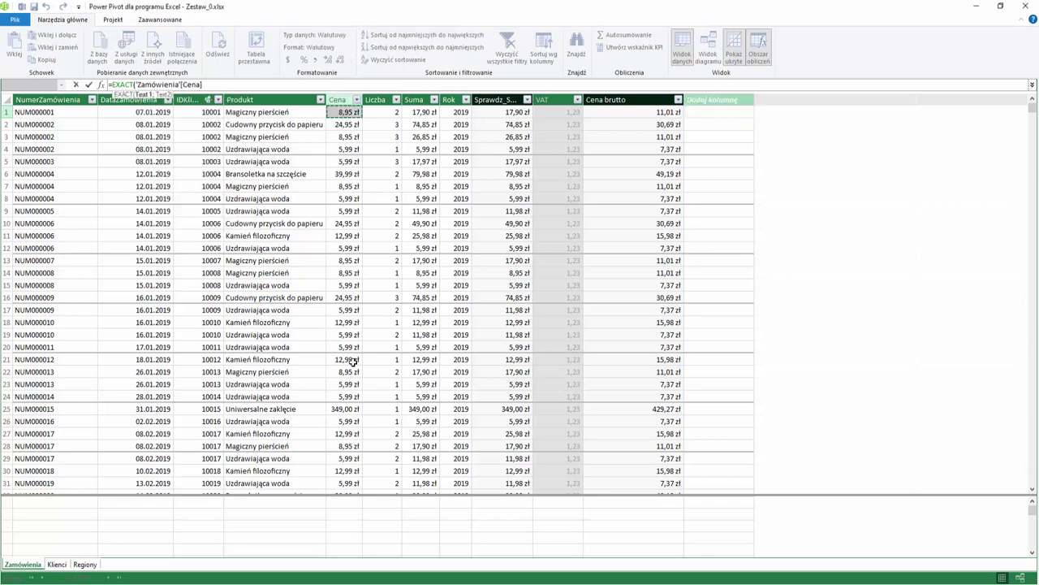
type(";")
left_click(421, 113)
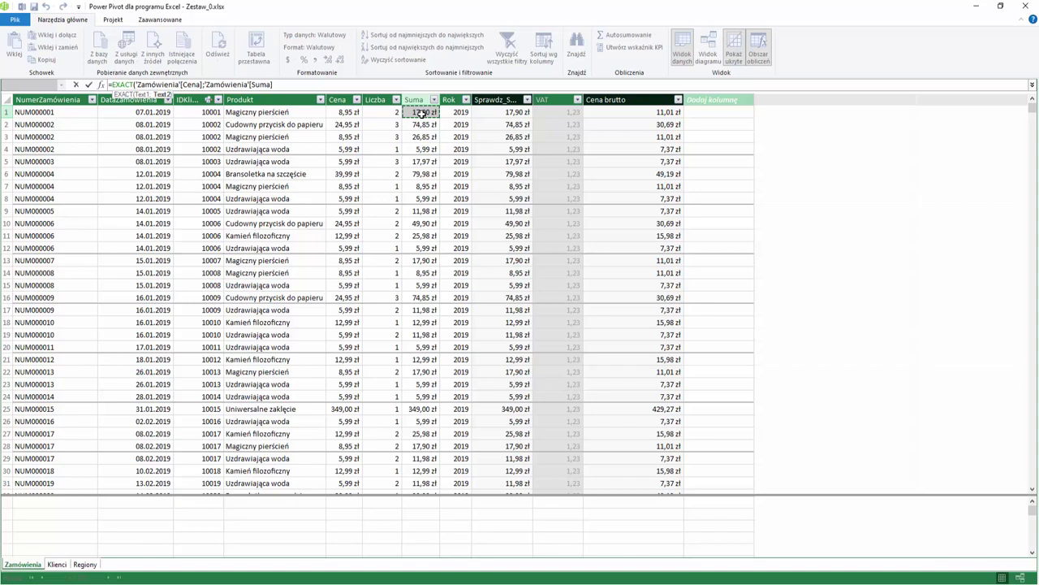
type(")")
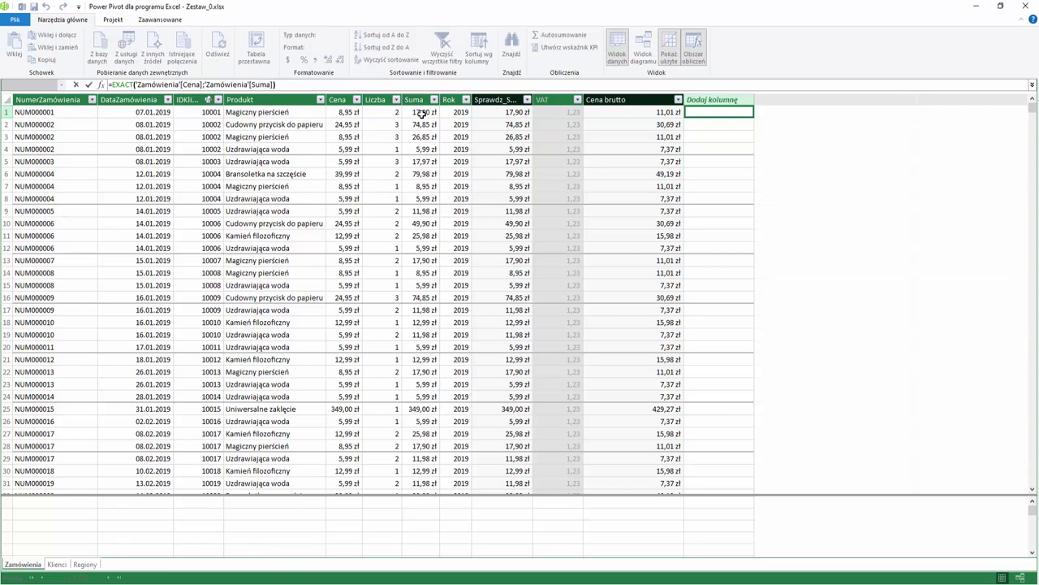
Step: Commit the EXACT formula comparing Cena with Suma, creating Kolumna obliczeniowa 1 with PRAWDA/FAŁSZ values
key("Return")
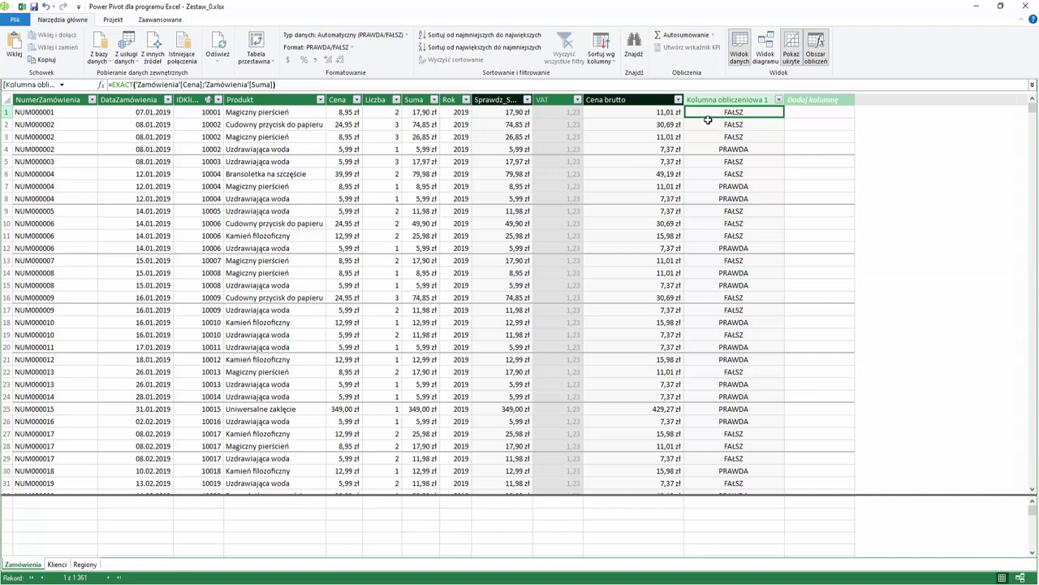
left_click(731, 99)
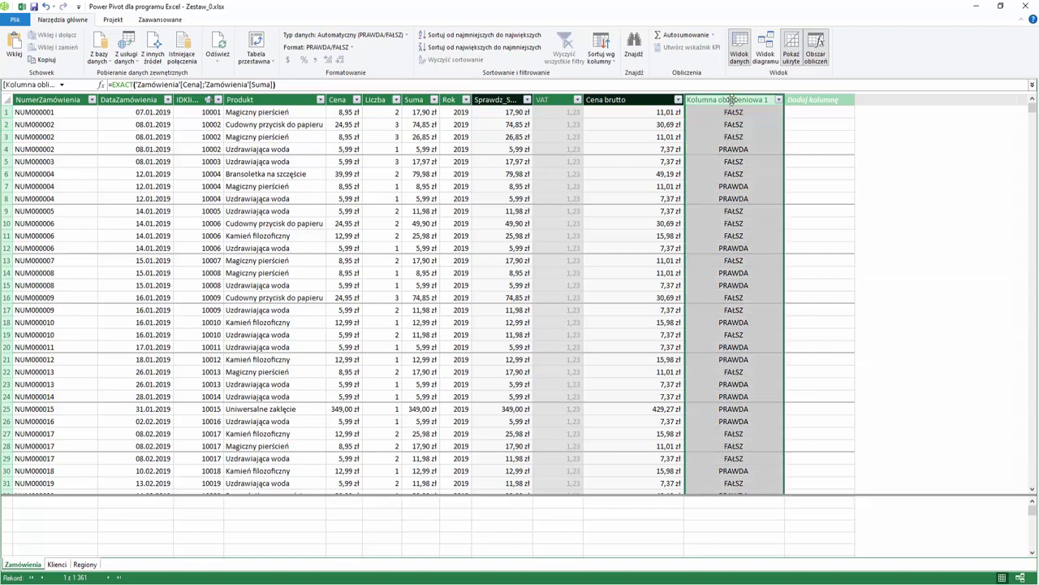
double_click(731, 99)
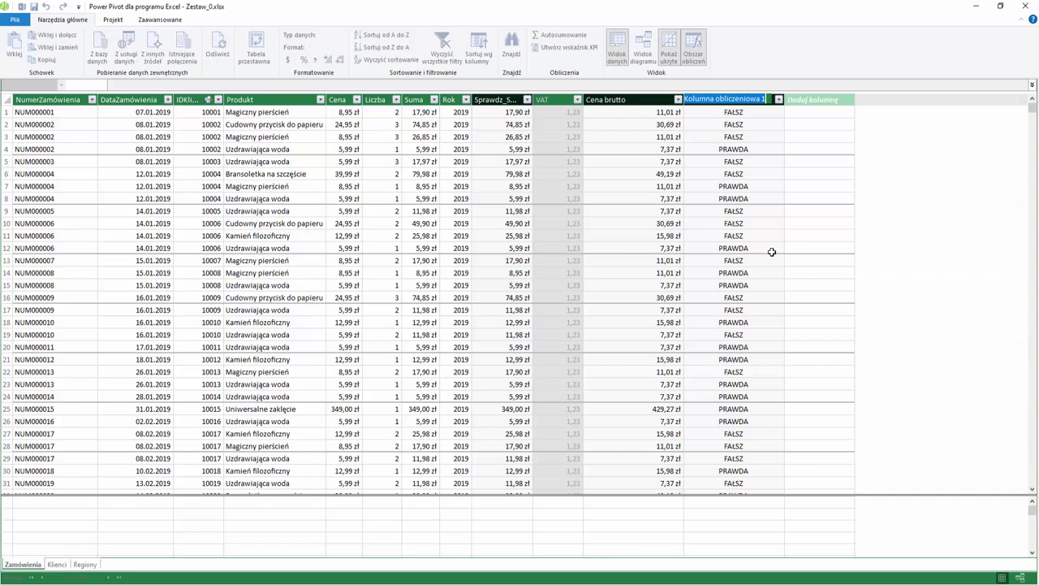
type("Funk")
type("cja E")
type("xact")
key("Return")
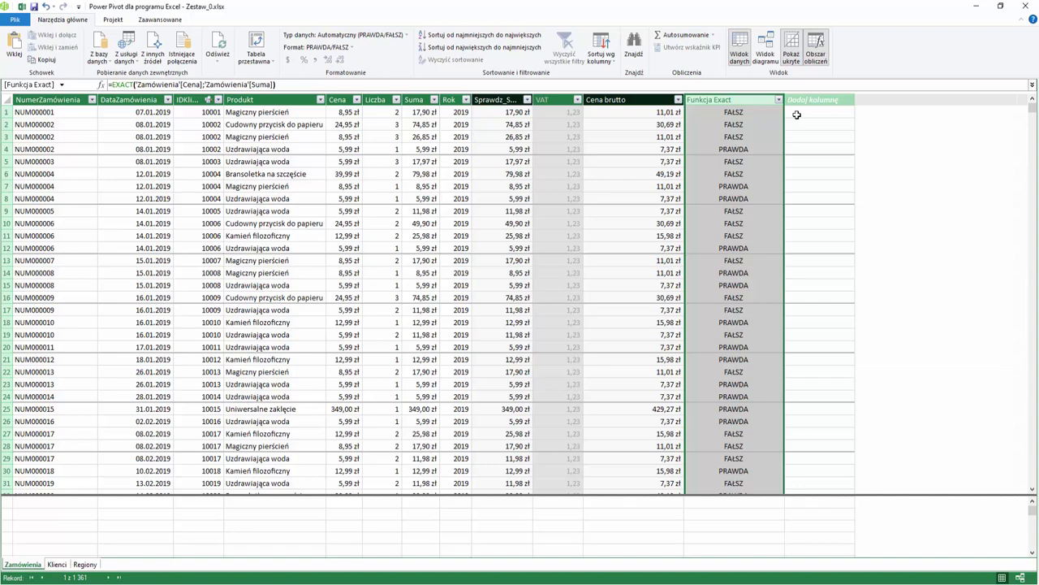
left_click(797, 114)
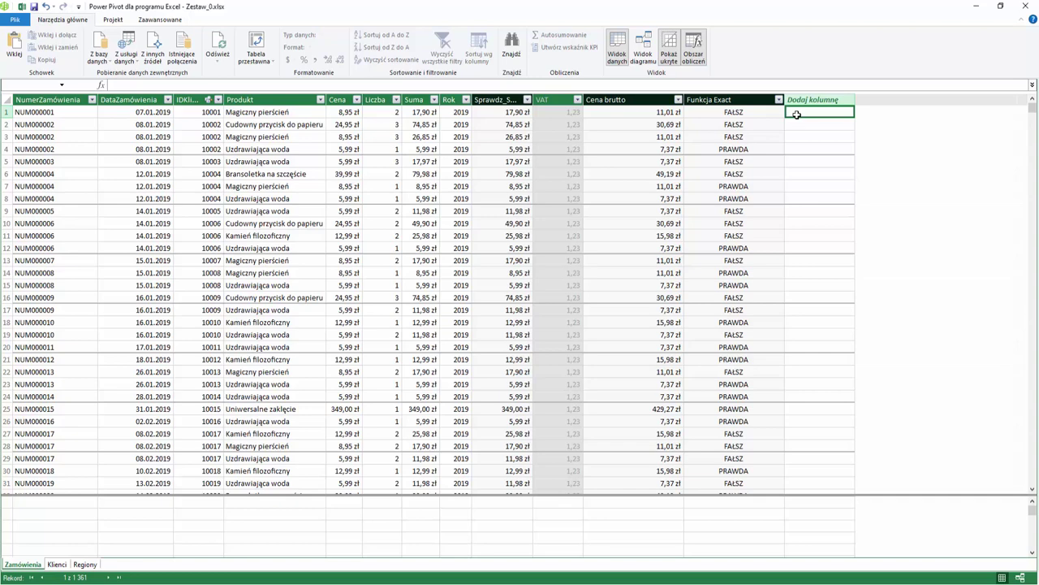
Step: Start the new column's formula with the SUBSTITUTE function, reading =SUBSTITUTE(
type("=")
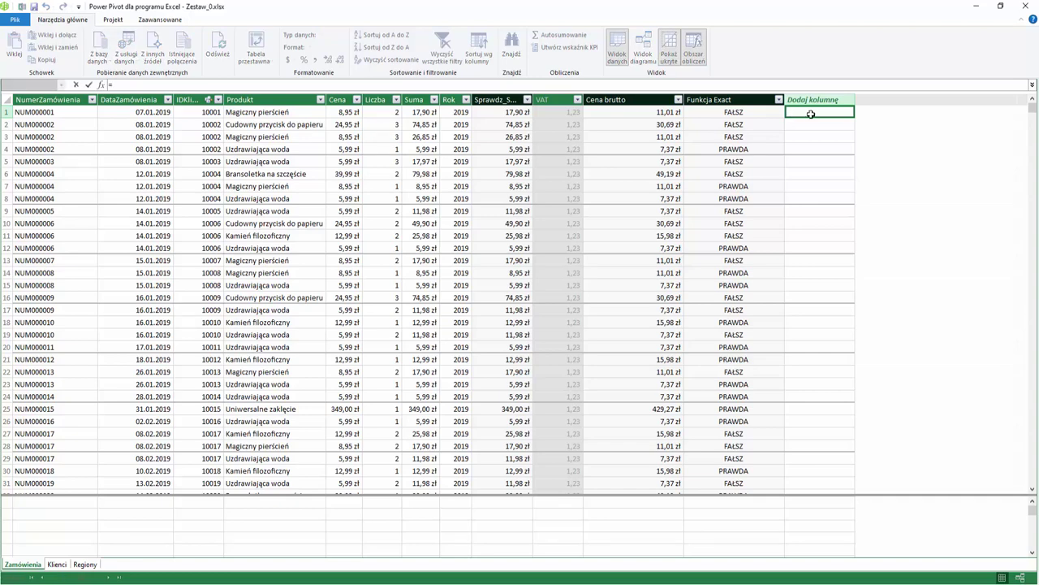
type("sub")
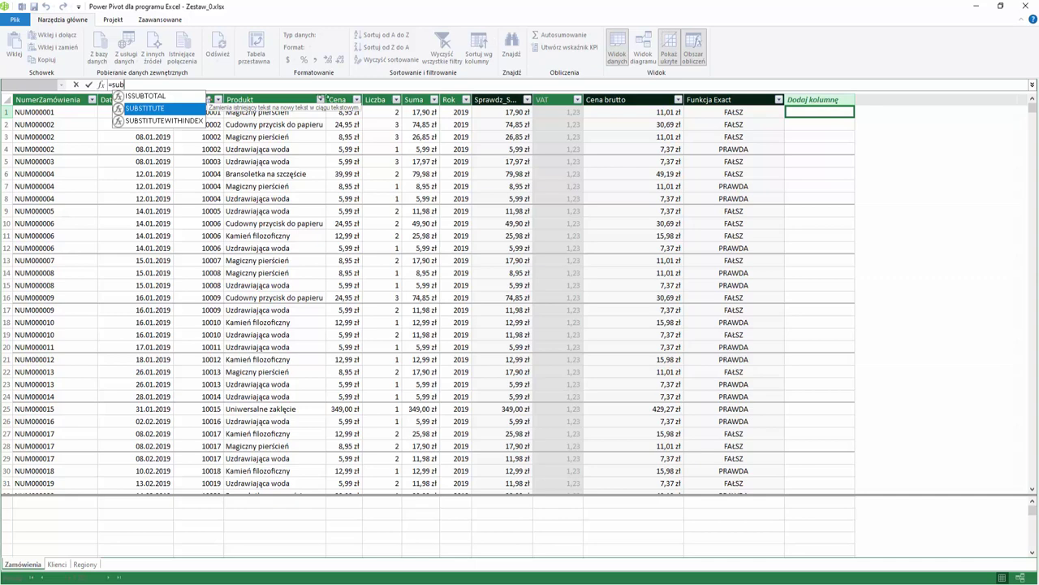
double_click(162, 109)
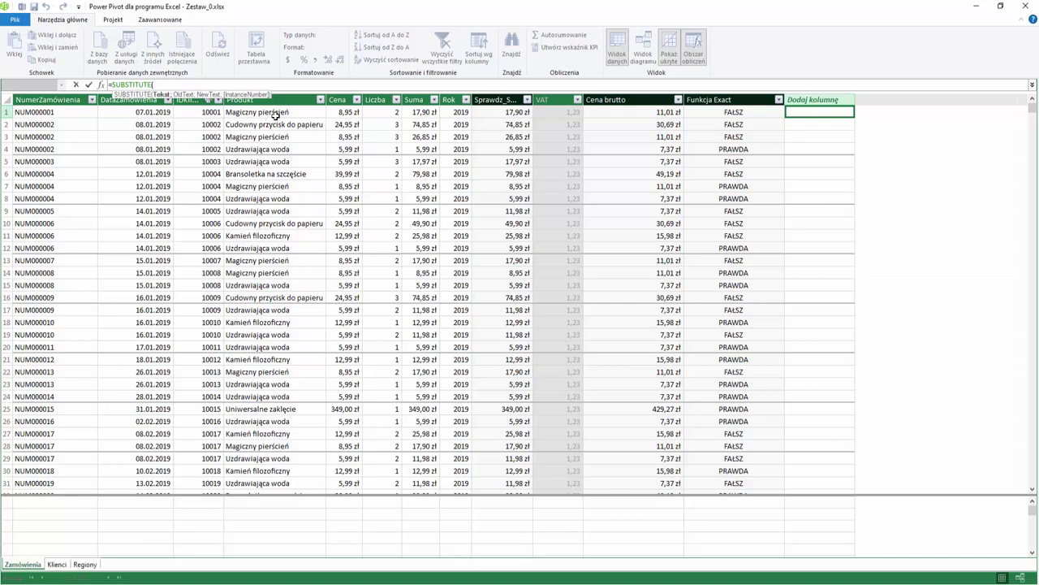
Step: Complete =SUBSTITUTE('Zamówienia'[Produkt];"filozoficzny";"fizjologiczny") and commit it as a new column
left_click(276, 116)
type(";")
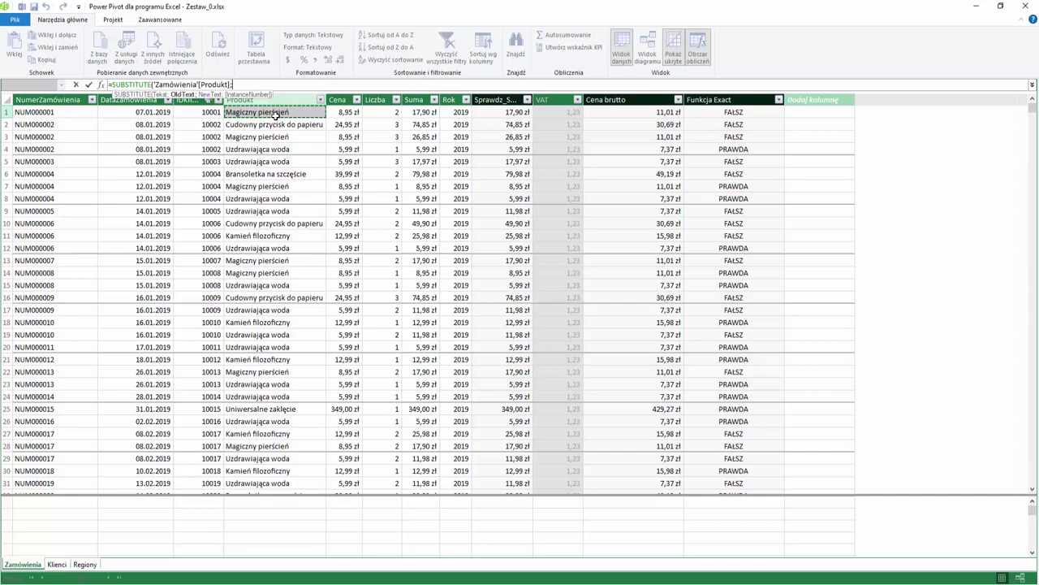
type("\"")
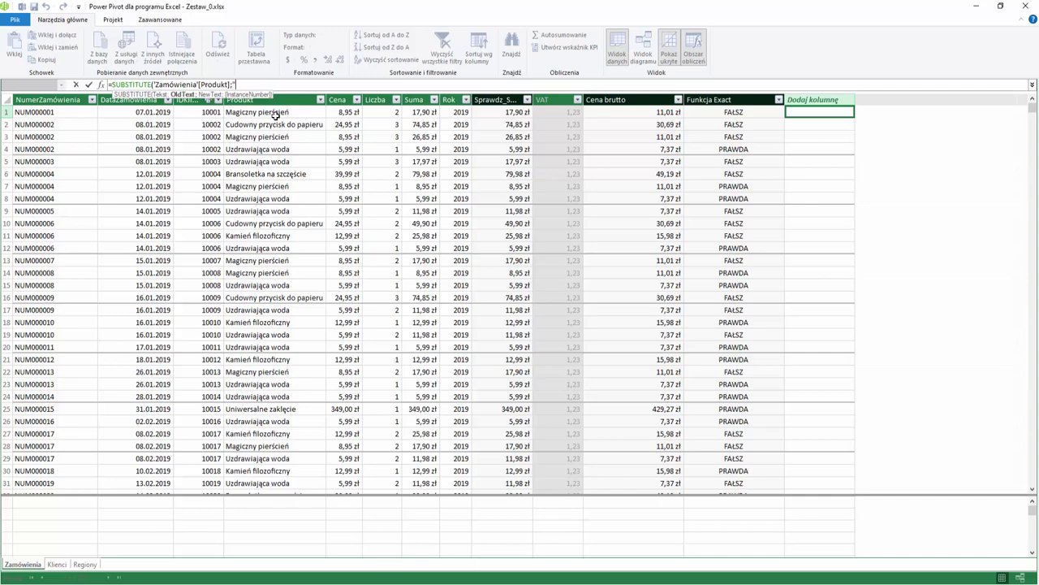
type("fil")
type("ozofi")
type("czny")
type("\"")
type(";")
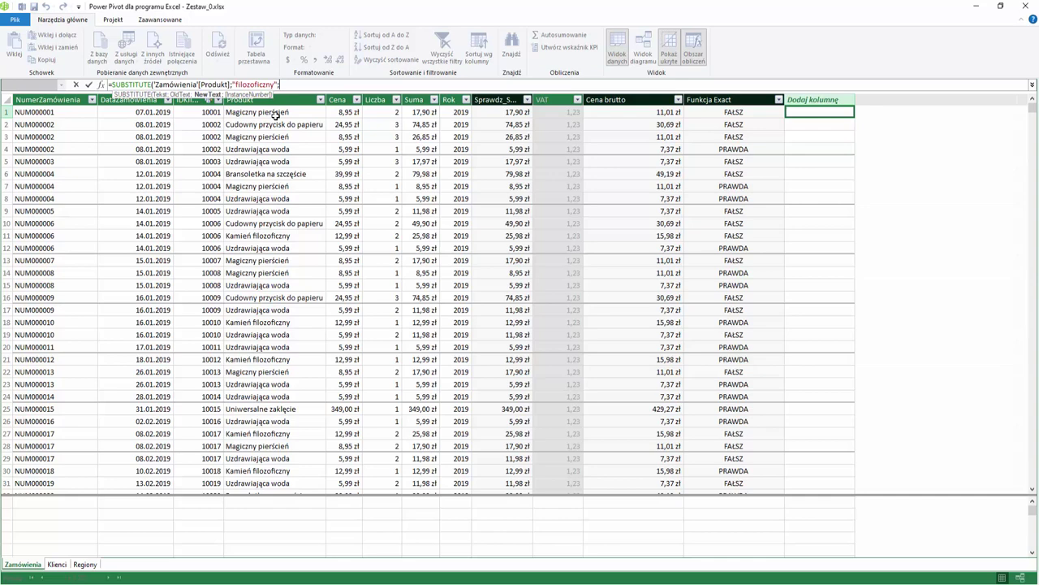
type("\"")
type("f")
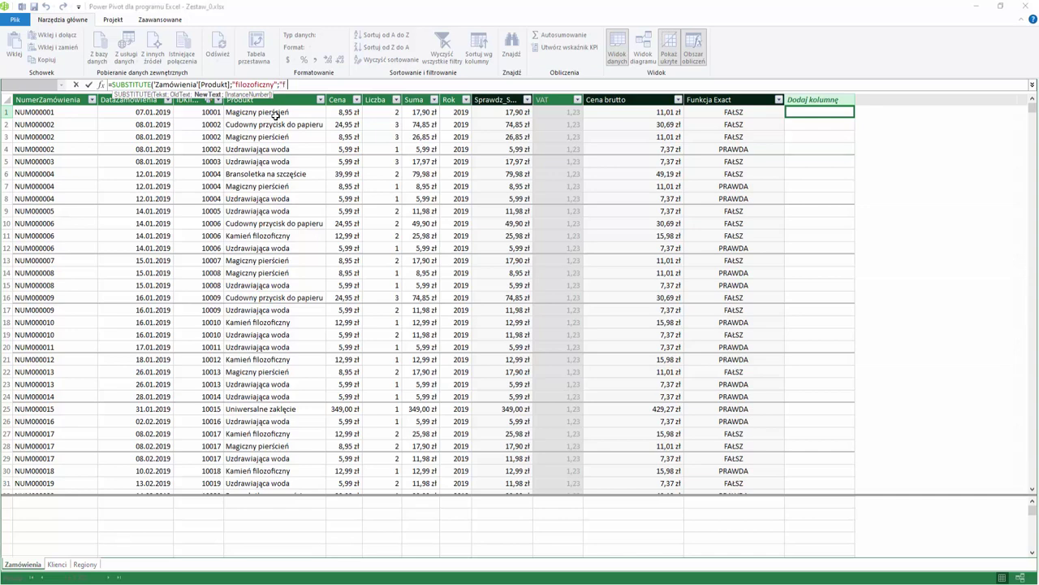
type("izjolo")
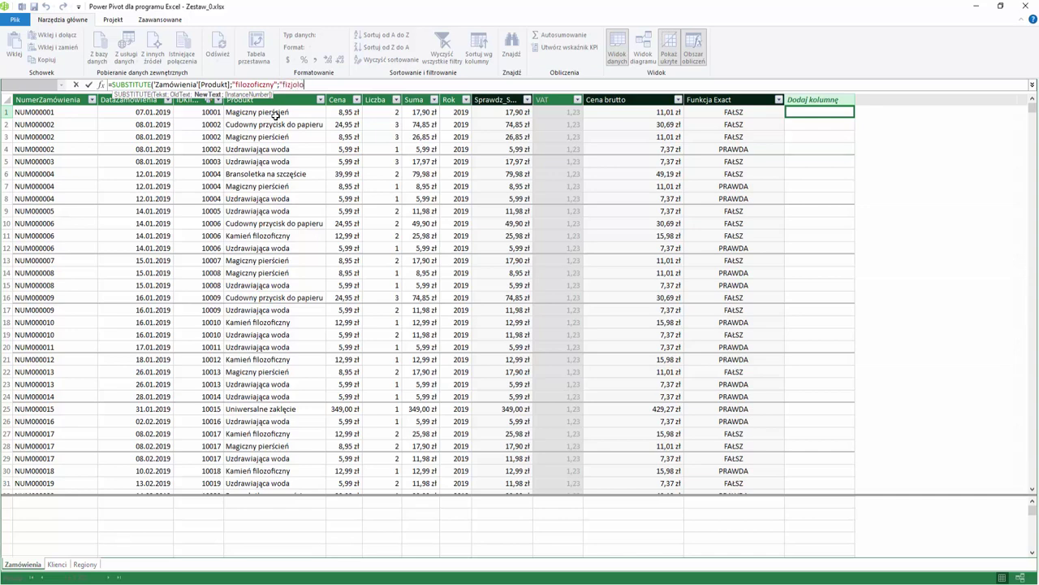
type("giczny")
type(")")
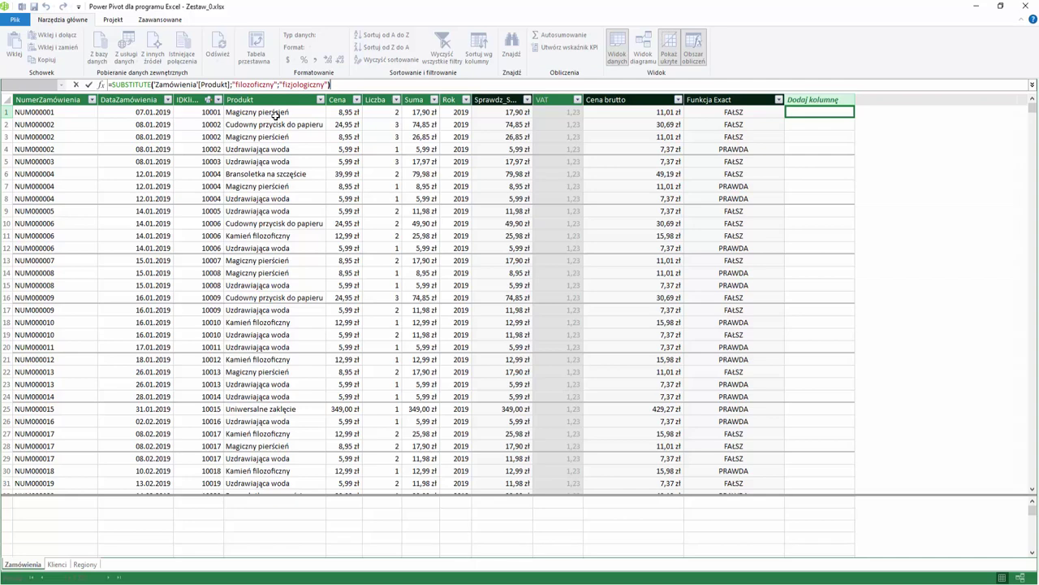
key("Return")
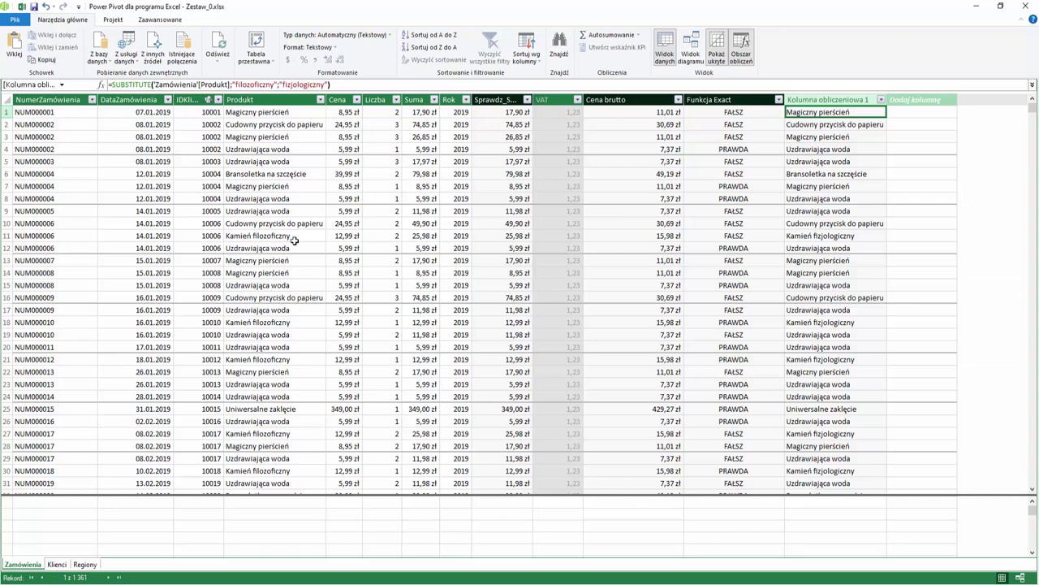
Step: Compare row 11's Produkt 'Kamień filozoficzny' with its corrected value 'Kamień fizjologiczny'
left_click(297, 239)
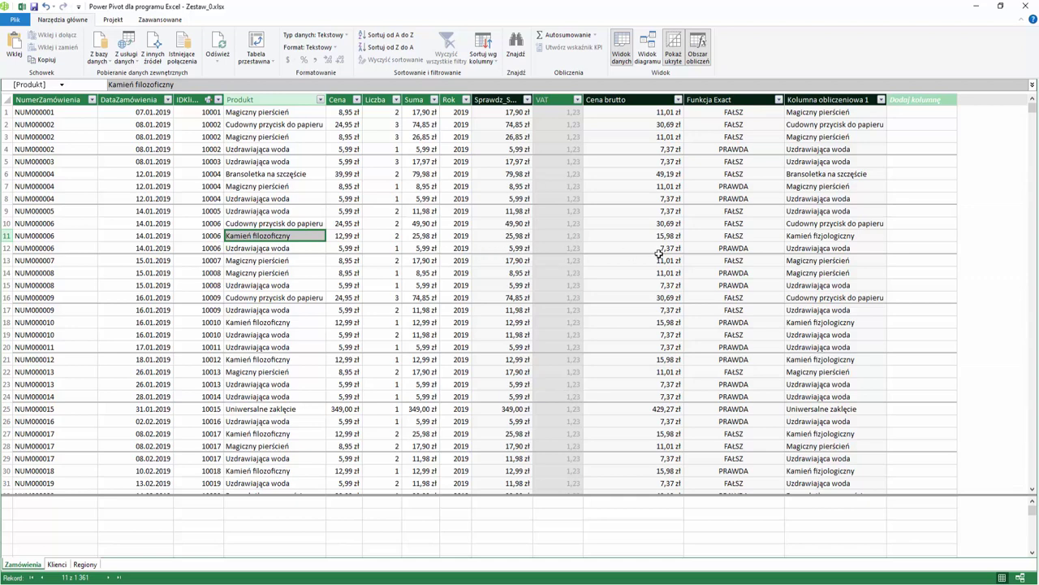
left_click(849, 237)
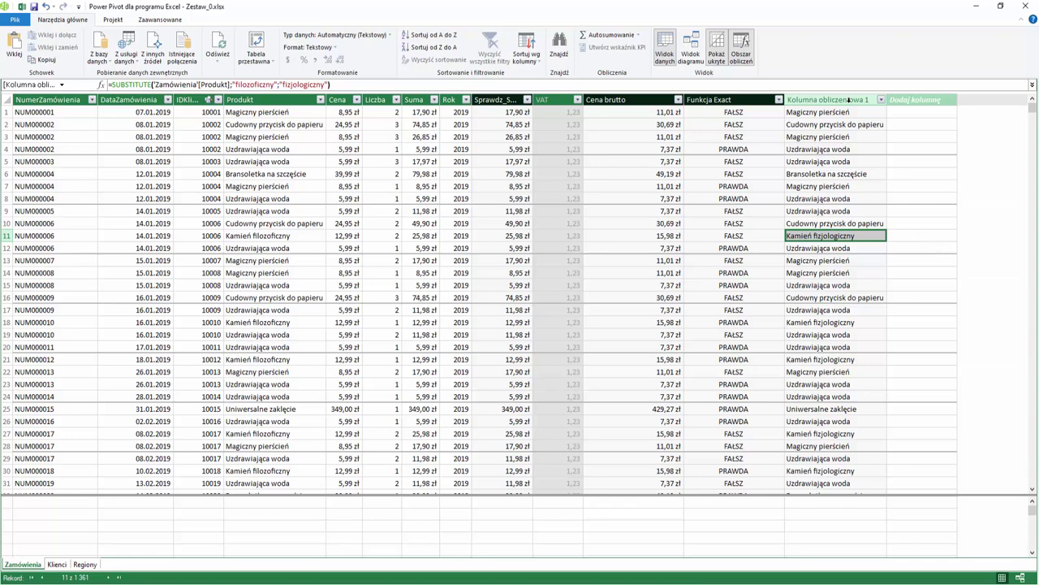
Step: Rename Kolumna obliczeniowa 1 to 'Produkt poprawny'
double_click(821, 98)
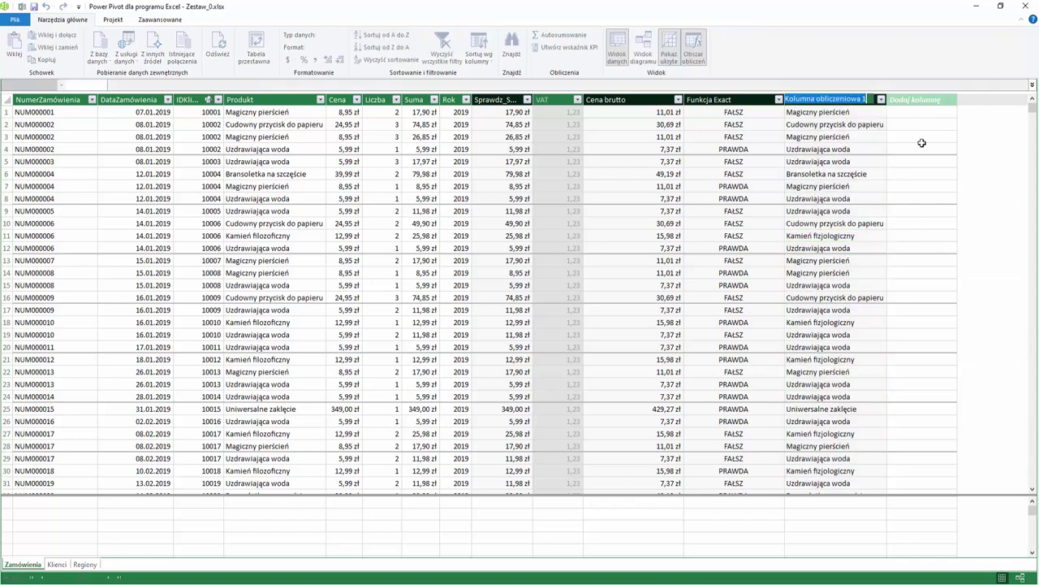
type("Produk")
type("t pop")
type("rawny")
key("Return")
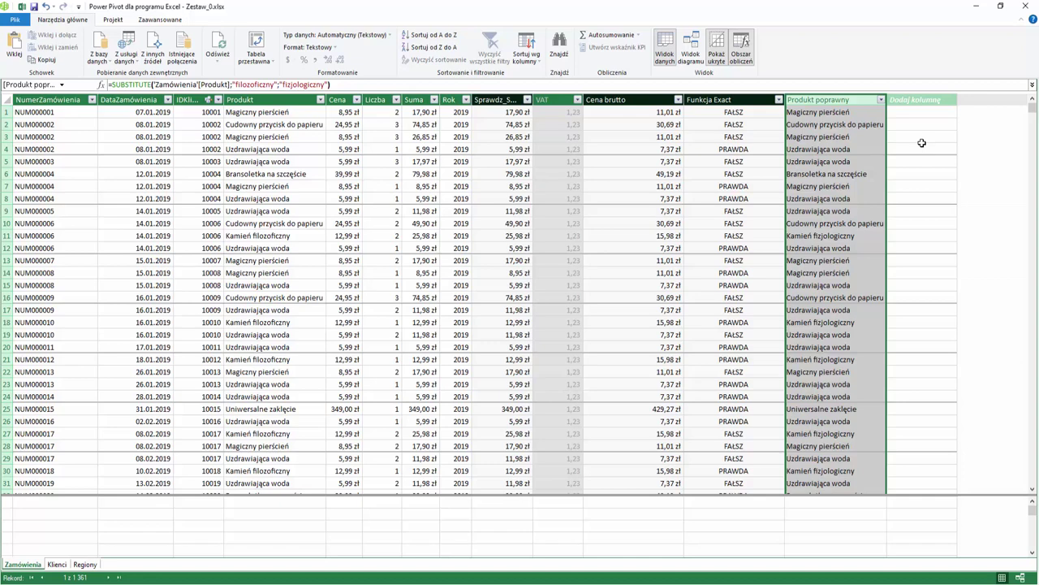
Step: Create a calculated column with =TRIM('Zamówienia'[Produkt]) to hold trimmed product names
left_click(922, 143)
type("=")
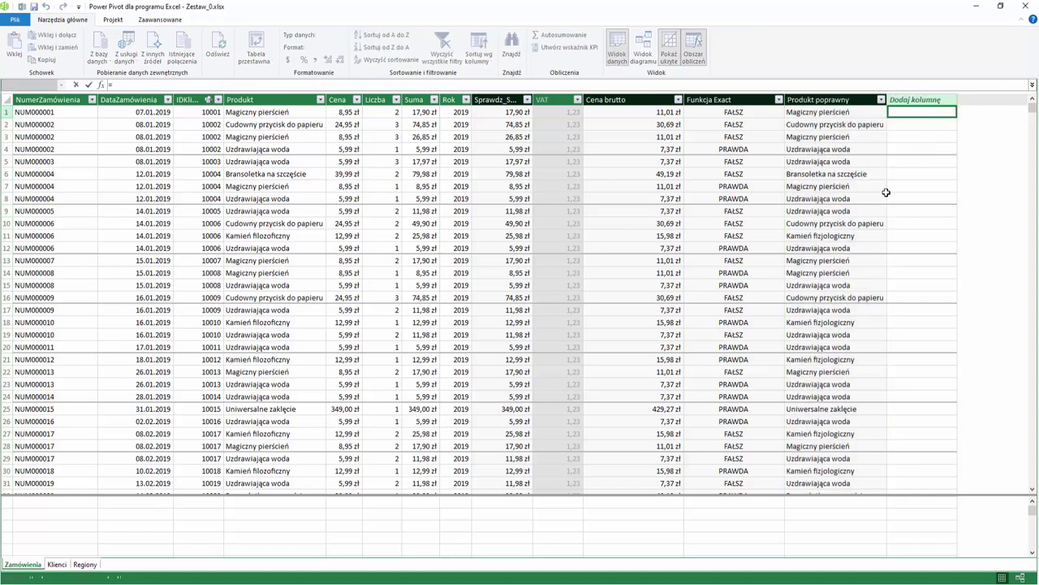
type("trim")
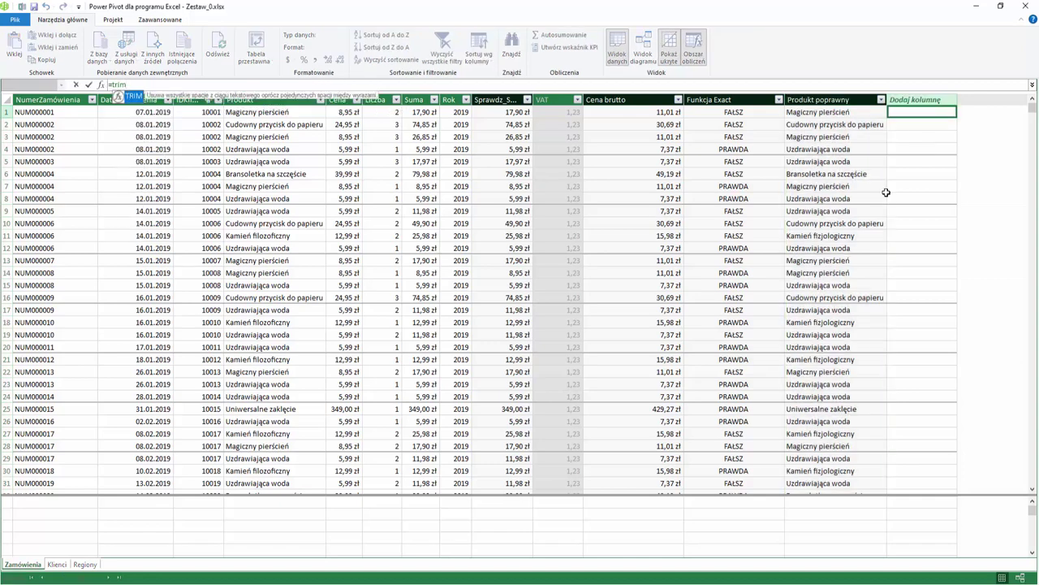
key("Tab")
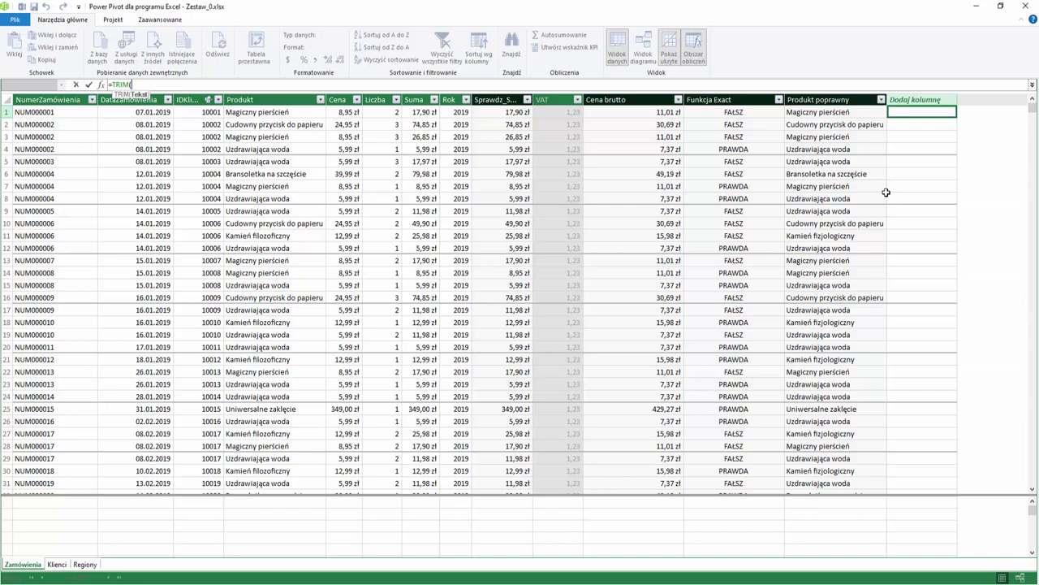
left_click(272, 98)
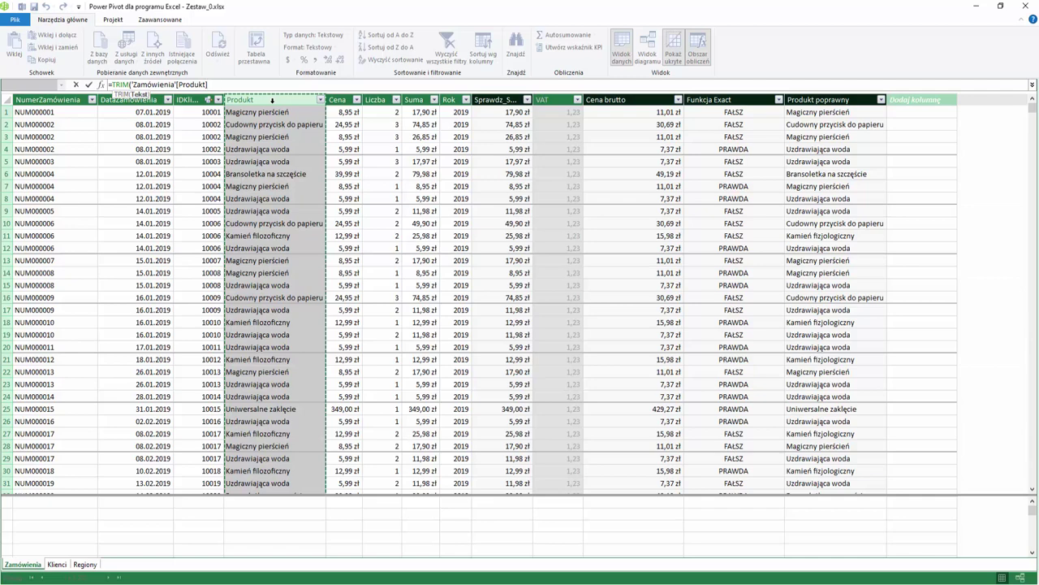
type(")")
key("Return")
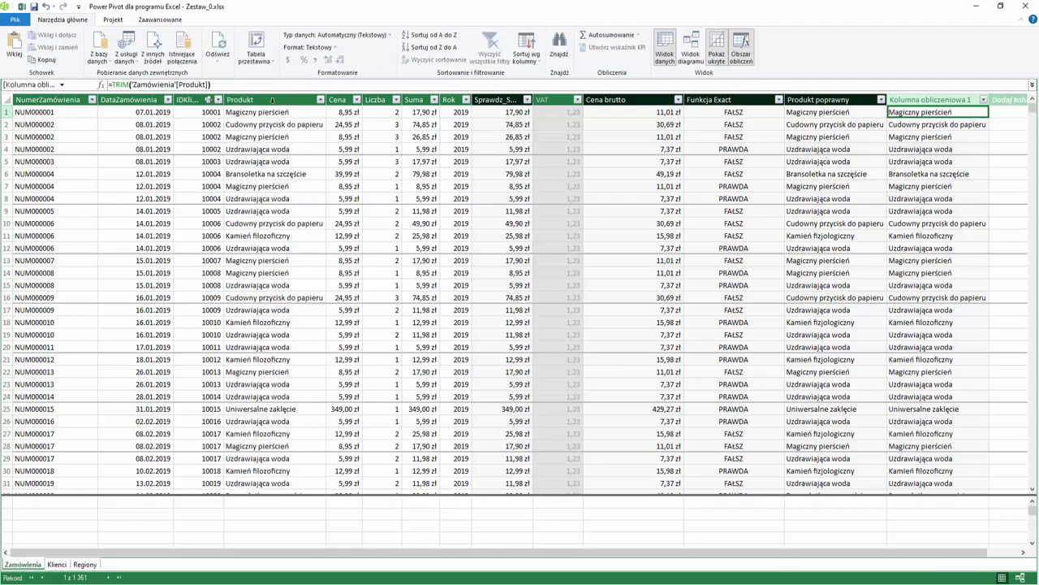